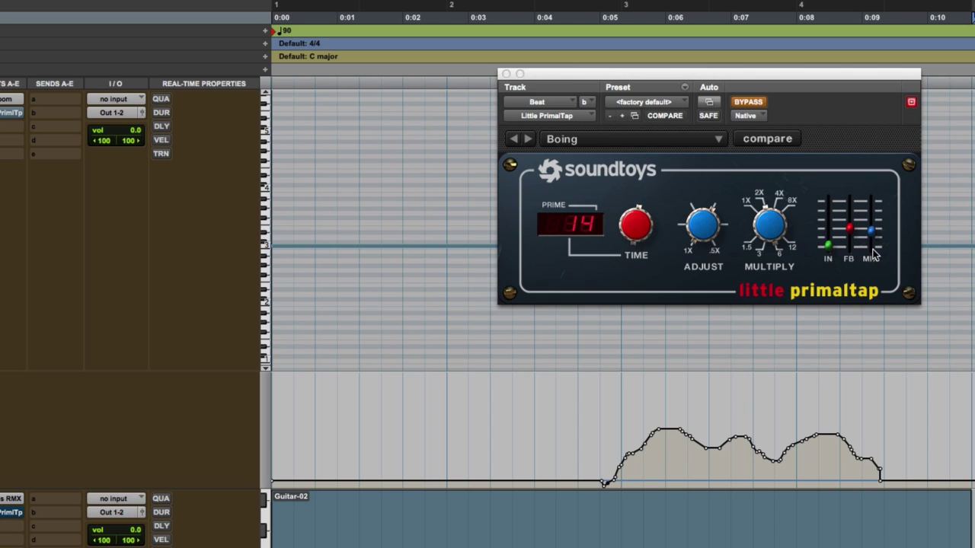
Add Boom's Snare Level in the Plug-In Automation dialog, then cancel back to Little PrimalTap.
left_click(709, 102)
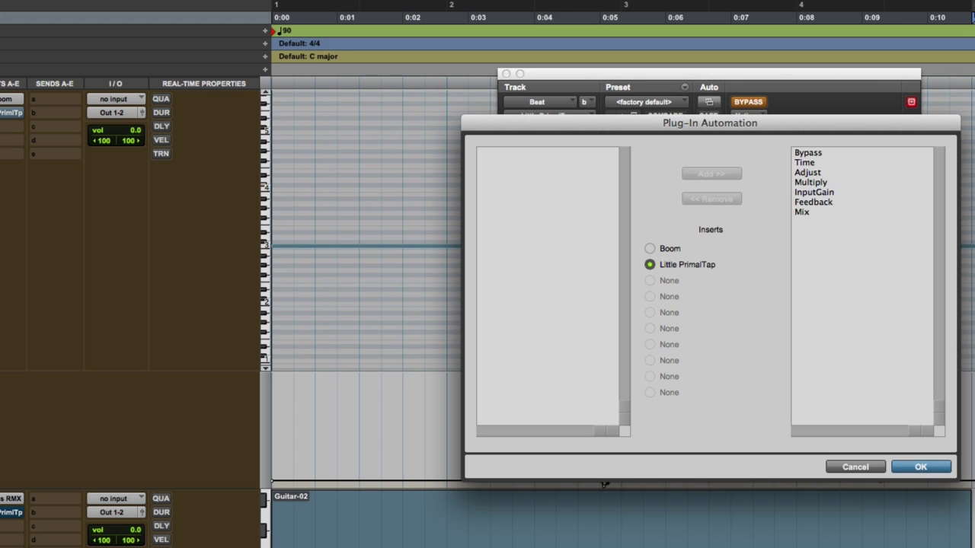
left_click(649, 249)
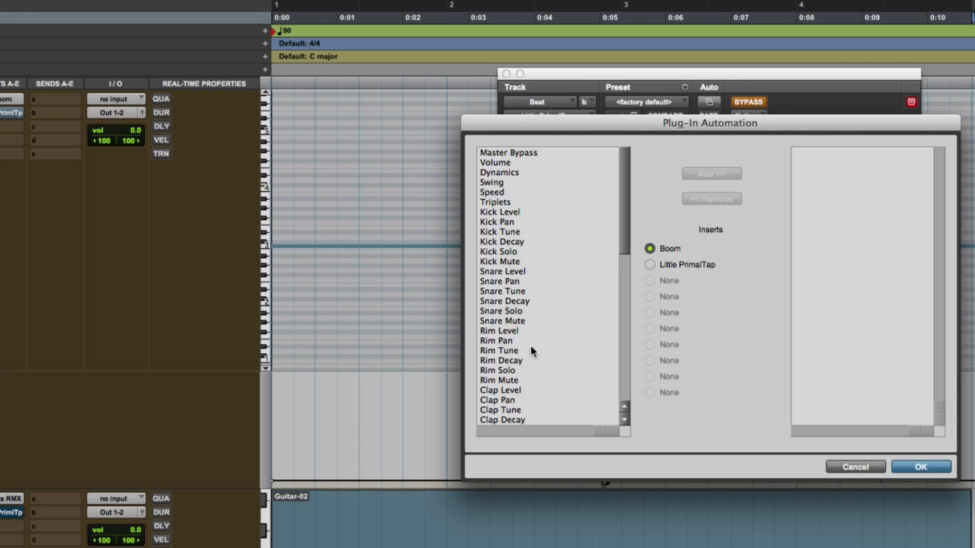
left_click(523, 271)
left_click(704, 175)
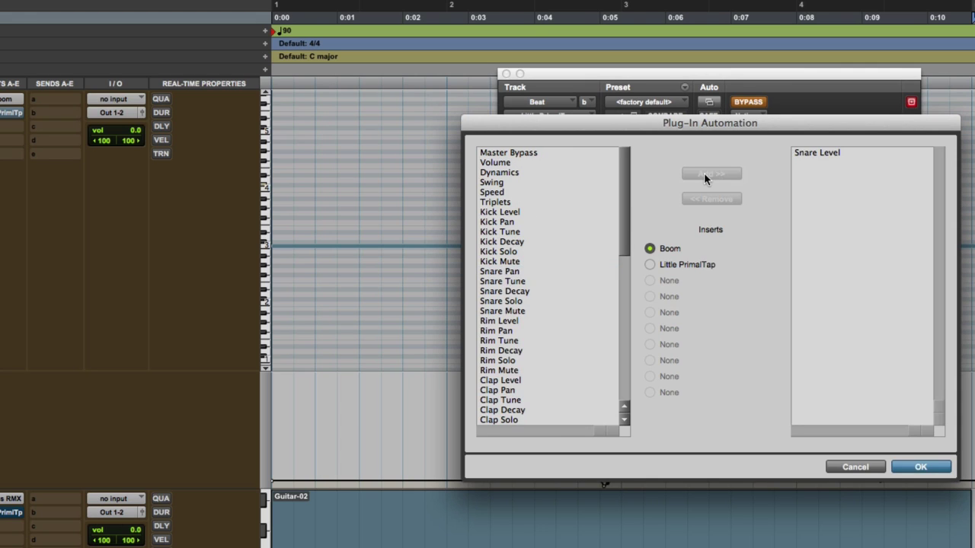
left_click(651, 265)
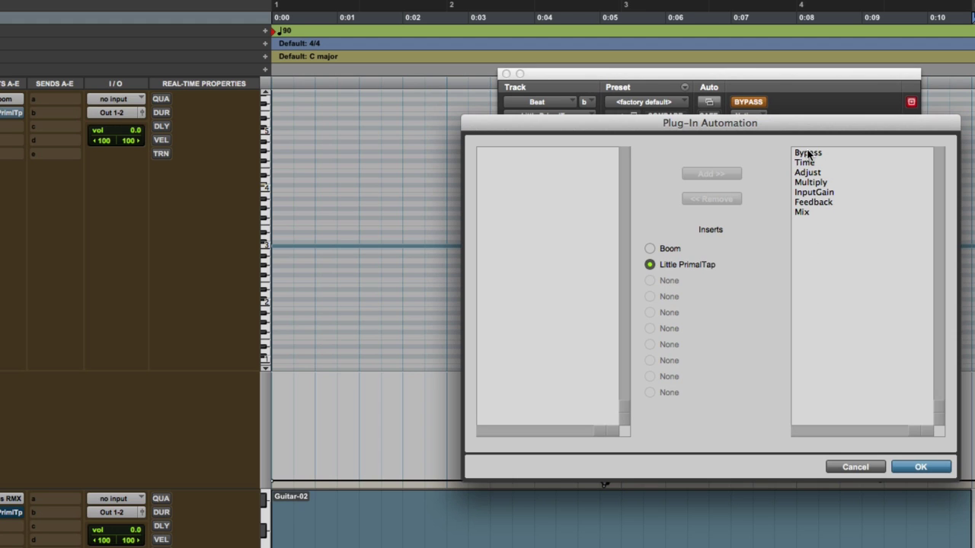
left_click(830, 466)
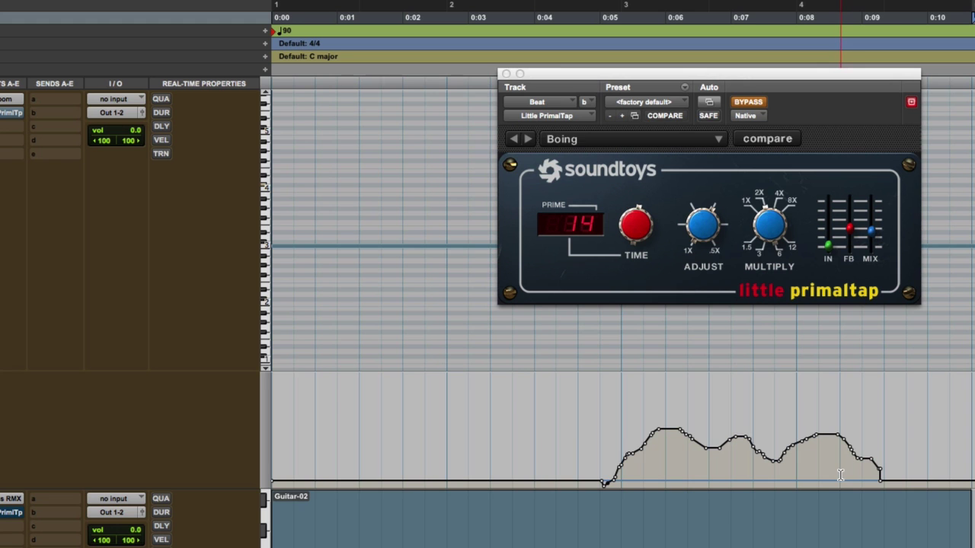
Return to the session start, close Little PrimalTap, and check the Beat track's automation mode.
key("space")
left_click(10, 112)
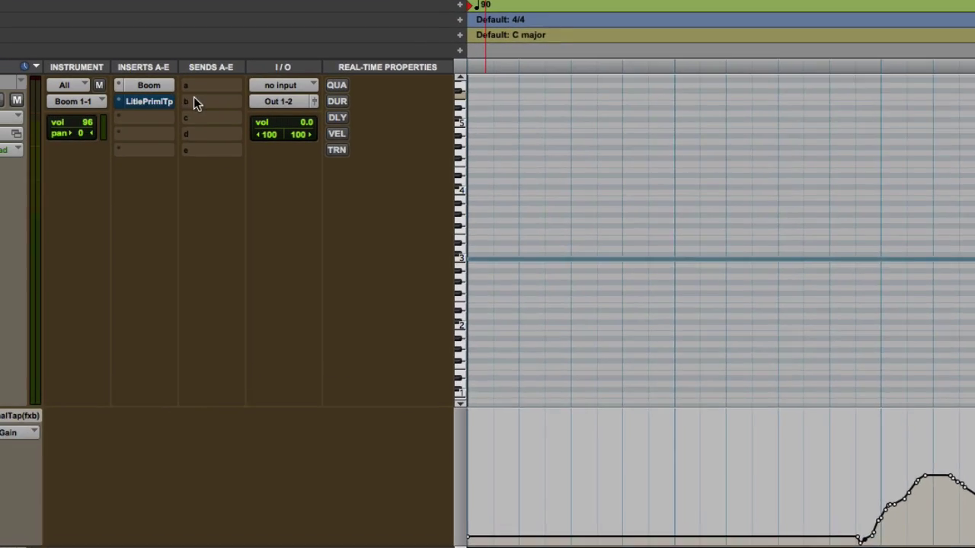
left_click(0, 154)
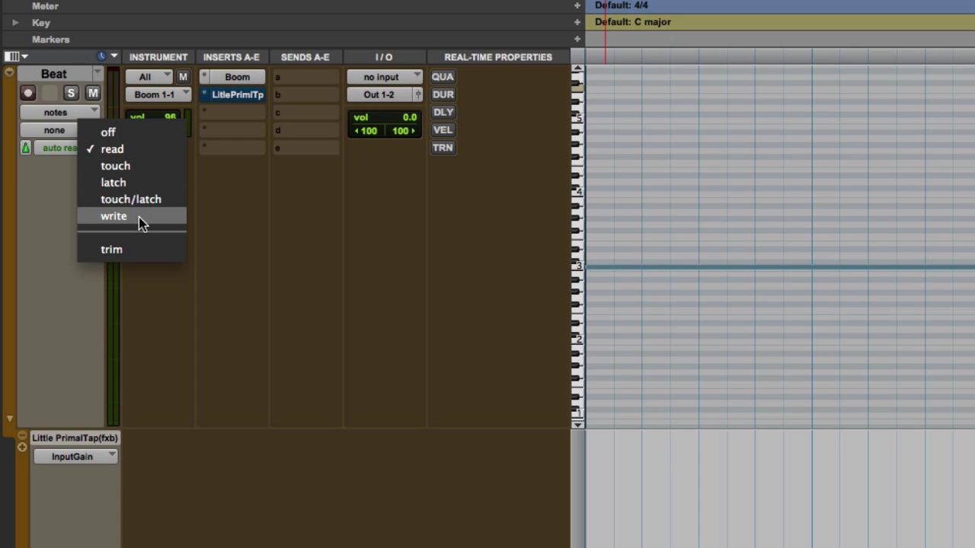
left_click(57, 214)
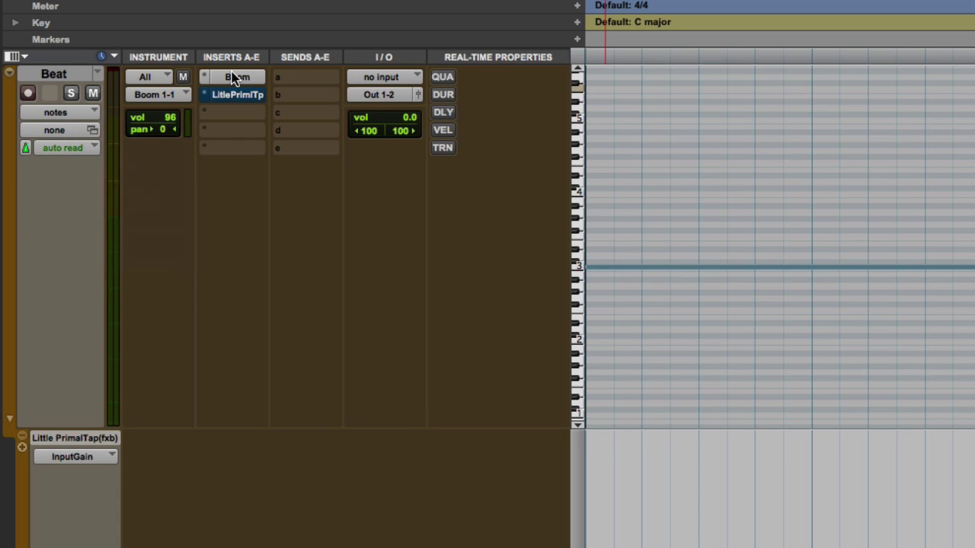
left_click(61, 147)
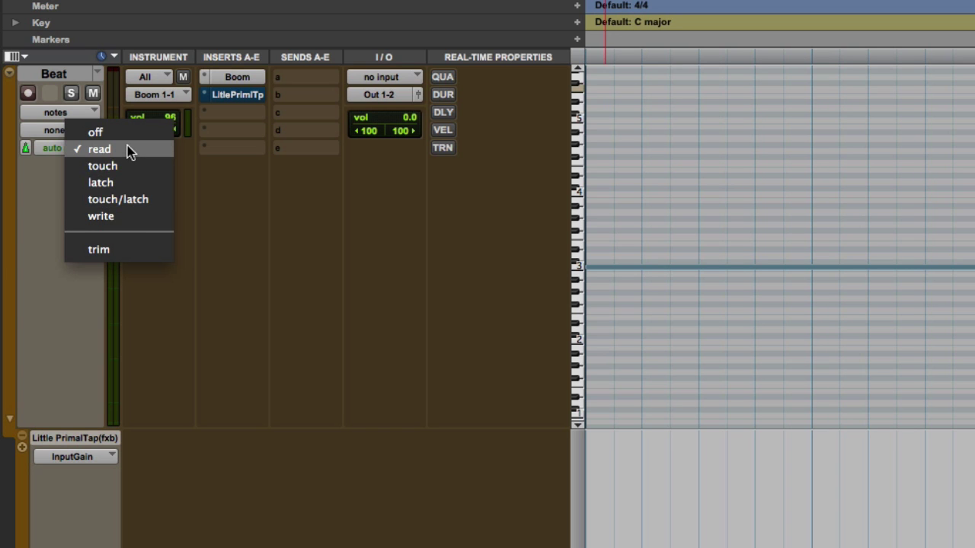
Keep Beat on read and make every Boom parameter automatable.
left_click(33, 175)
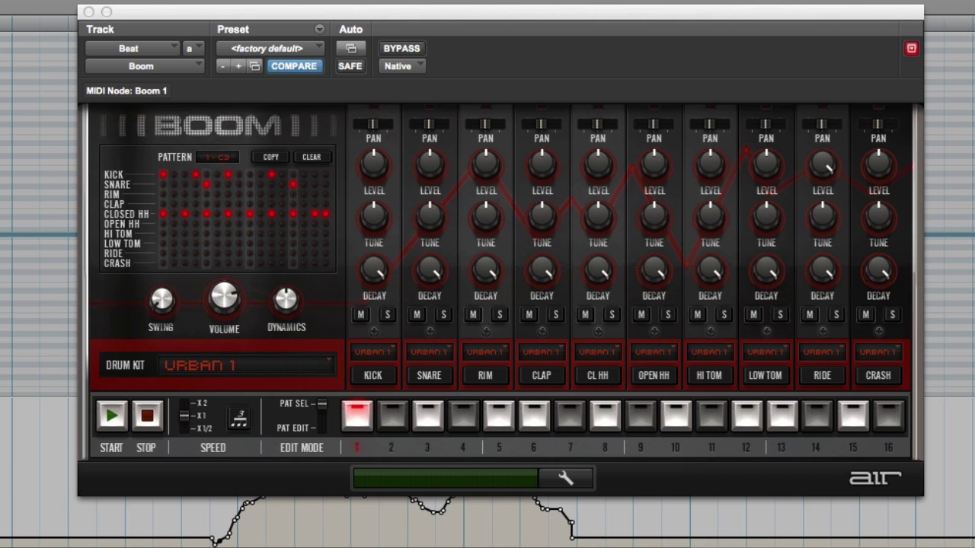
left_click(351, 48)
left_click(561, 524)
left_click(350, 50, "ctrl+alt+super")
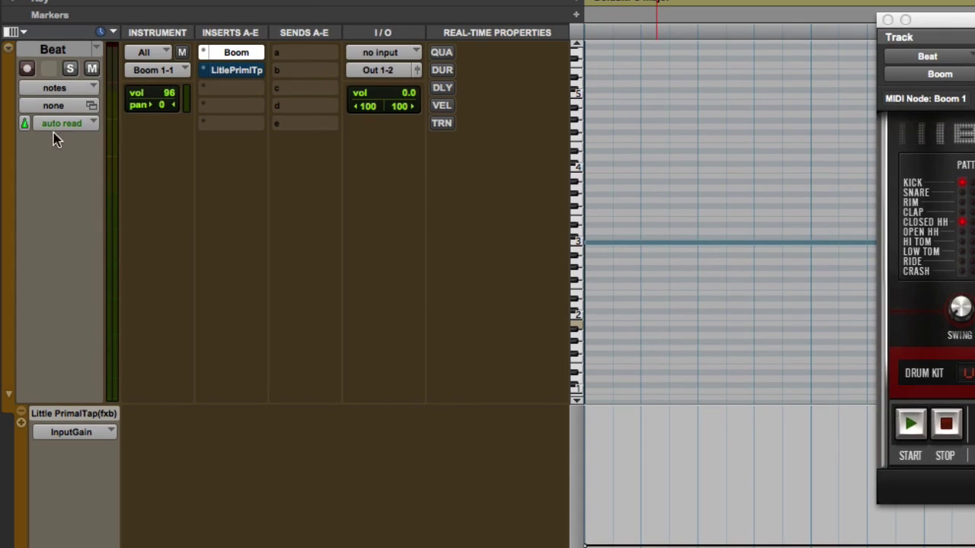
Put Beat into write mode and toggle the snare mute on, off, on during playback.
left_click(55, 124)
left_click(86, 191)
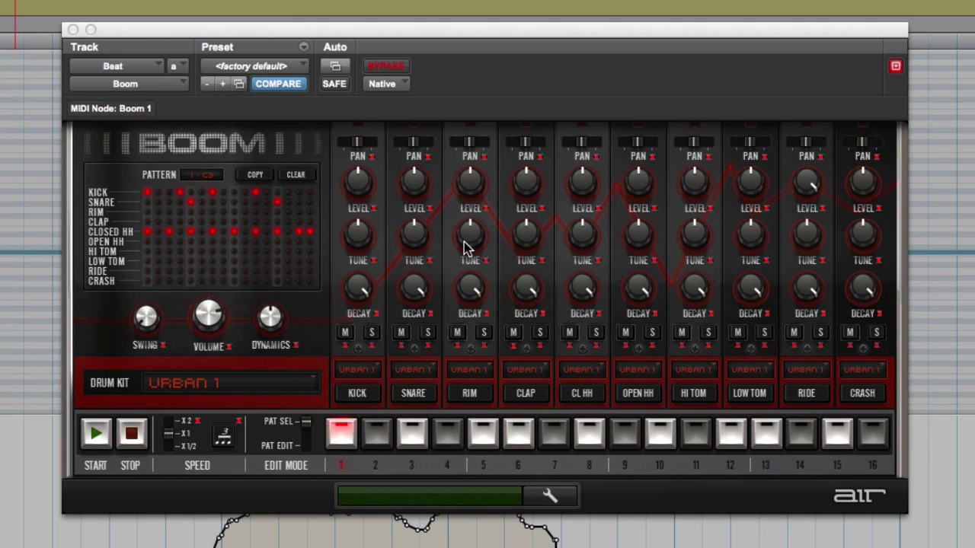
key("space")
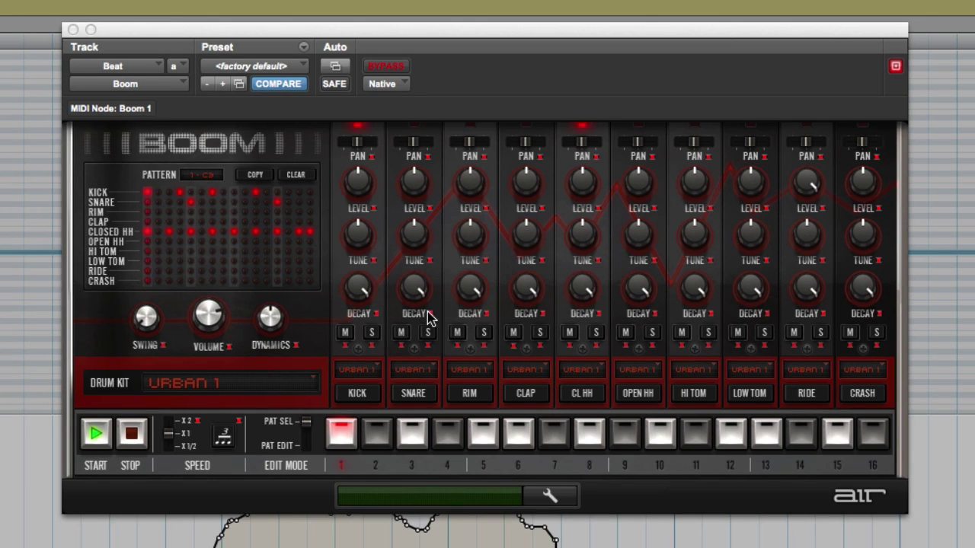
left_click(404, 335)
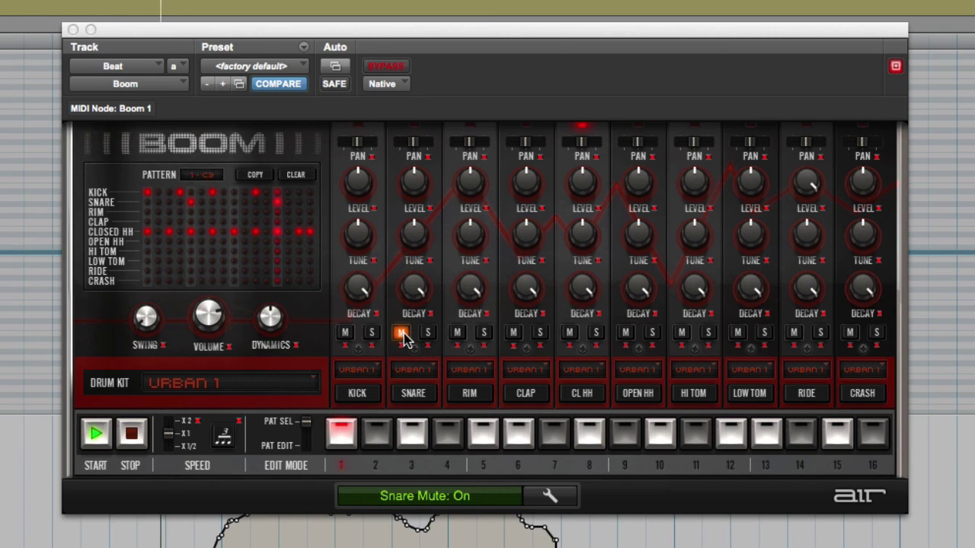
left_click(403, 336)
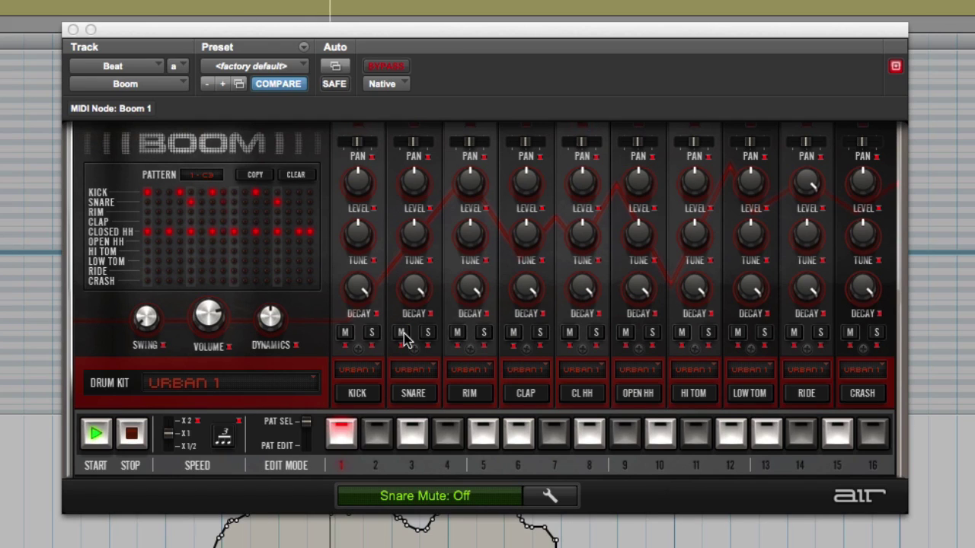
left_click(403, 336)
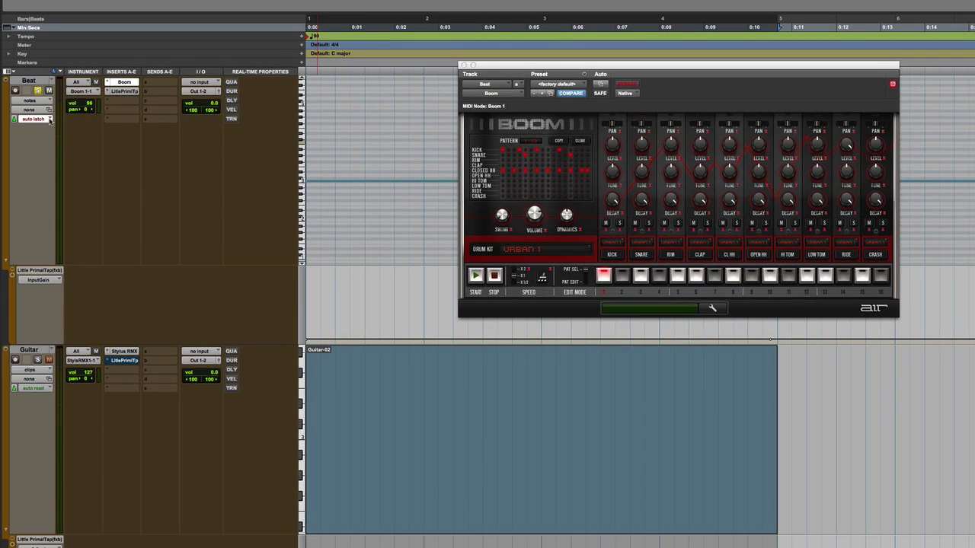
Switch Beat to read, play back the recorded pass, then swap Boom's window for Little PrimalTap.
left_click(42, 119)
left_click(69, 102)
key("space")
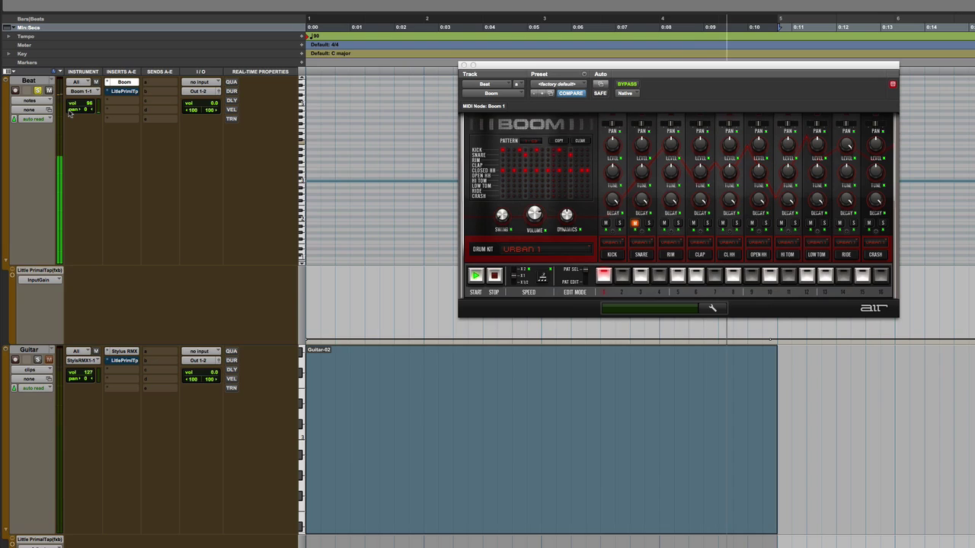
key("space")
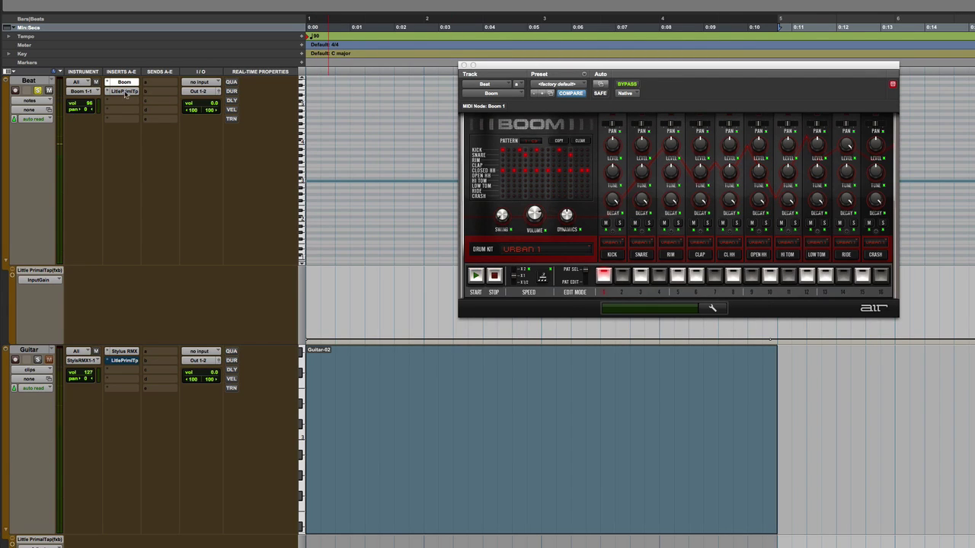
left_click(463, 65)
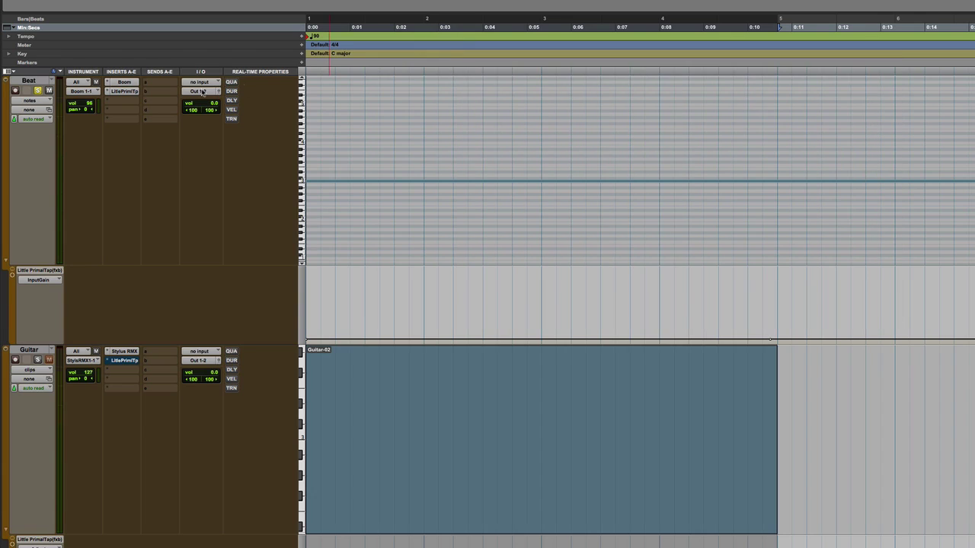
left_click(123, 92)
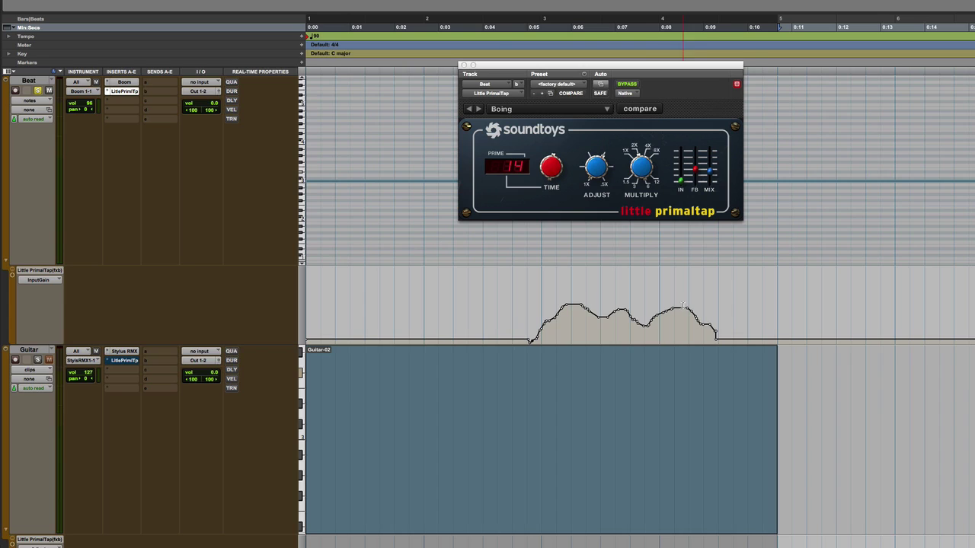
left_click(38, 120)
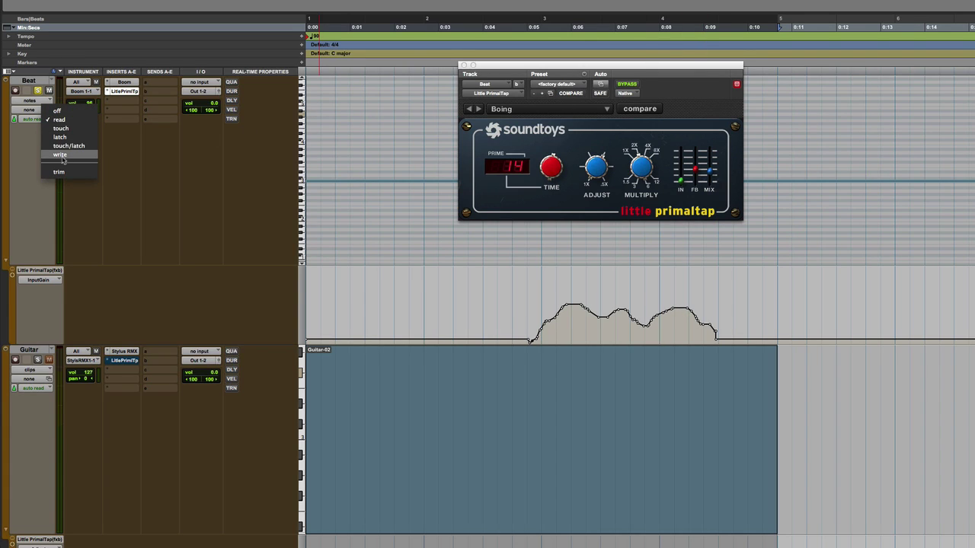
key("Escape")
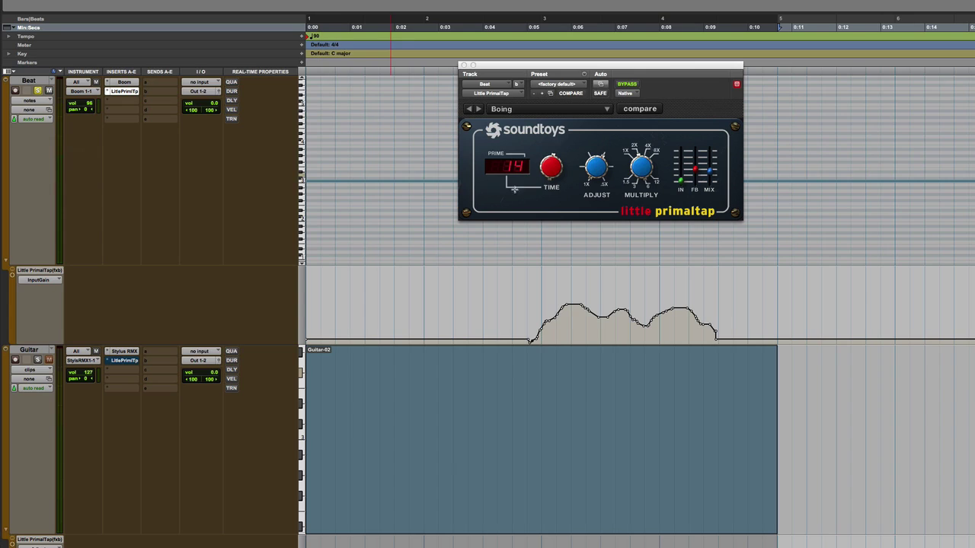
left_click(35, 119)
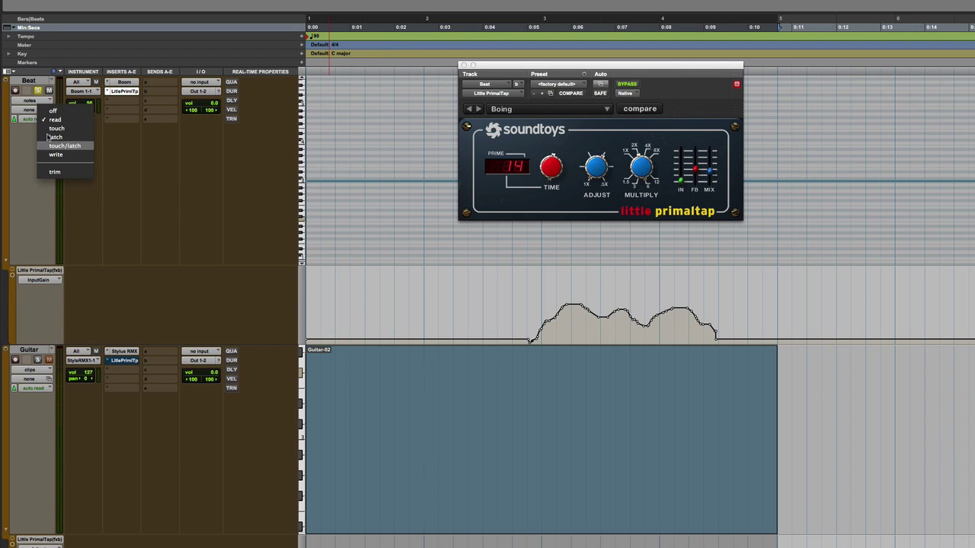
left_click(22, 166)
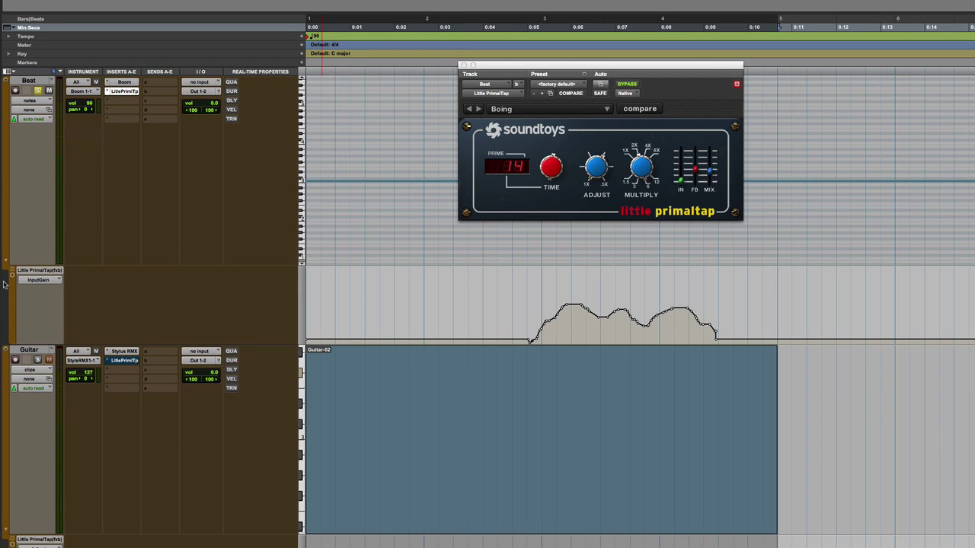
Switch the Beat track's automation lane to the Time parameter.
left_click(42, 280)
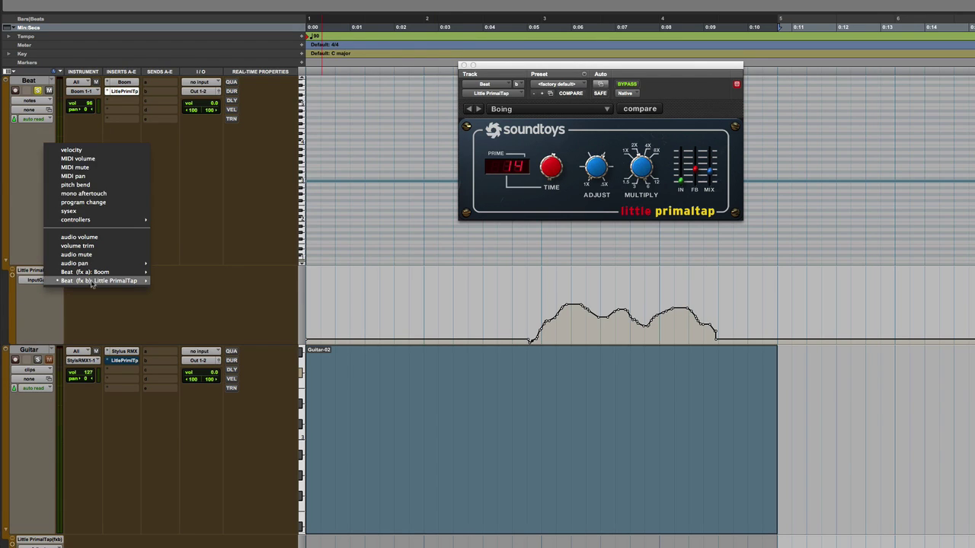
mouse_move(99, 281)
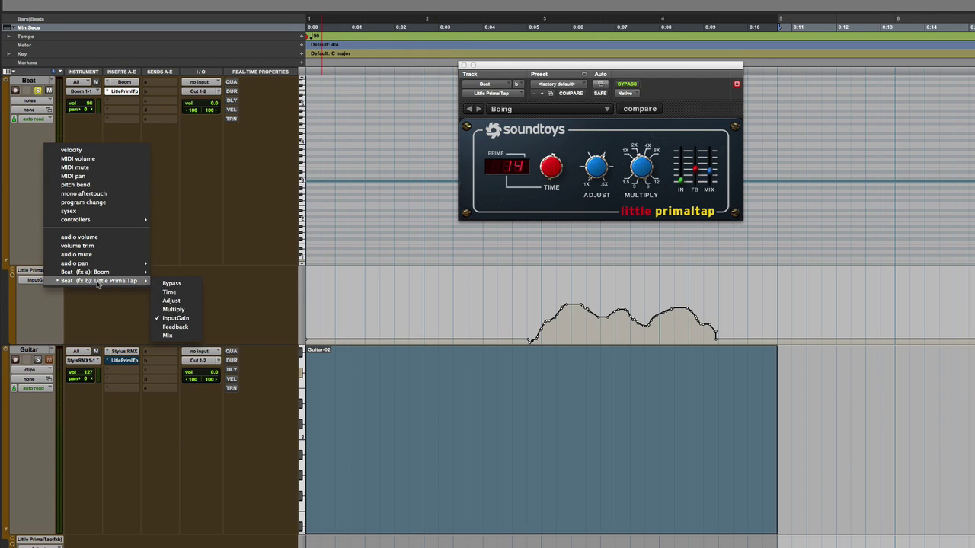
left_click(169, 292)
left_click(48, 281)
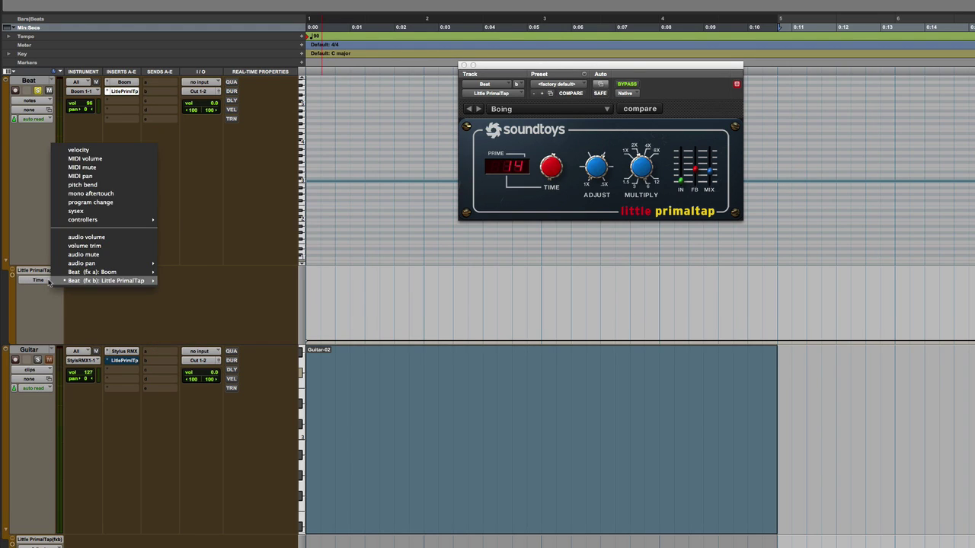
left_click(12, 279)
Add a second lane showing Adjust and set the first lane to Little PrimalTap Feedback.
left_click(12, 279)
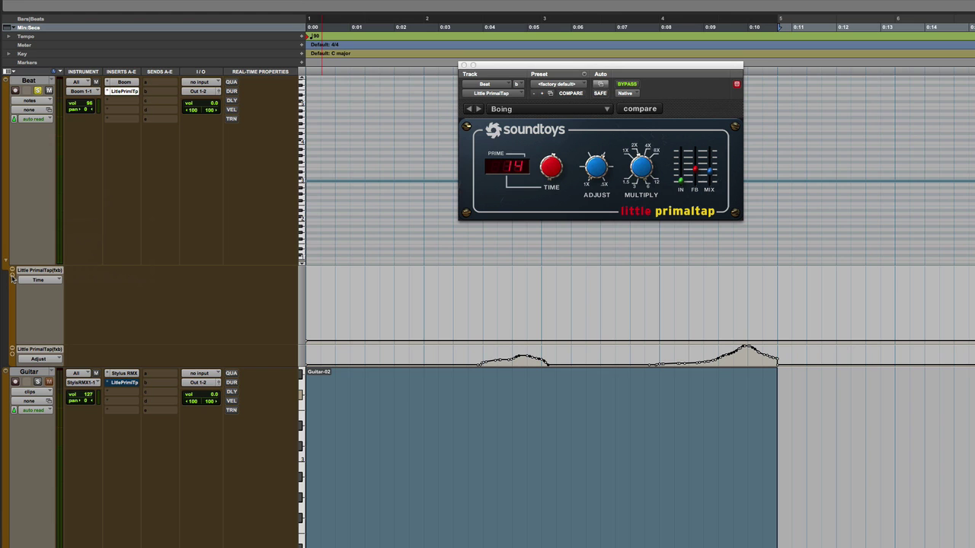
left_click(38, 279)
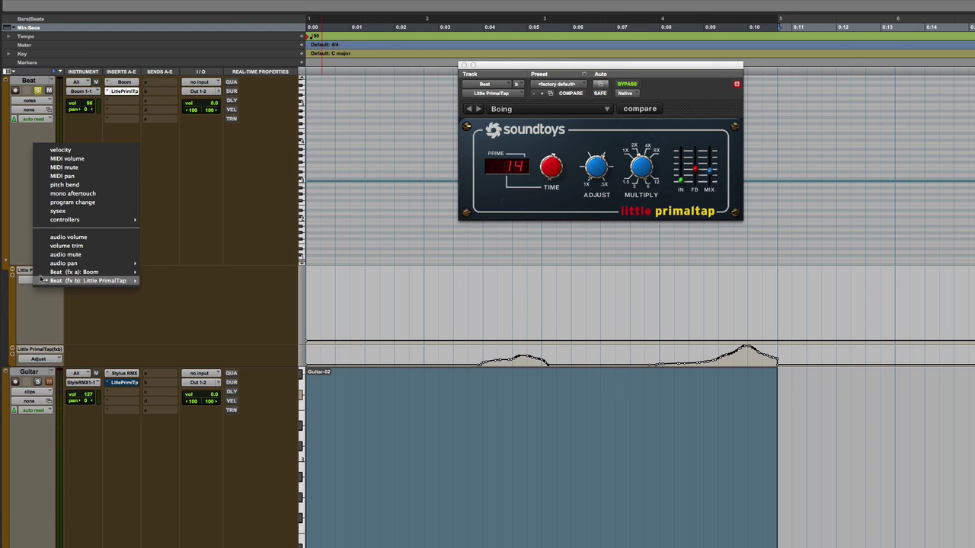
mouse_move(115, 280)
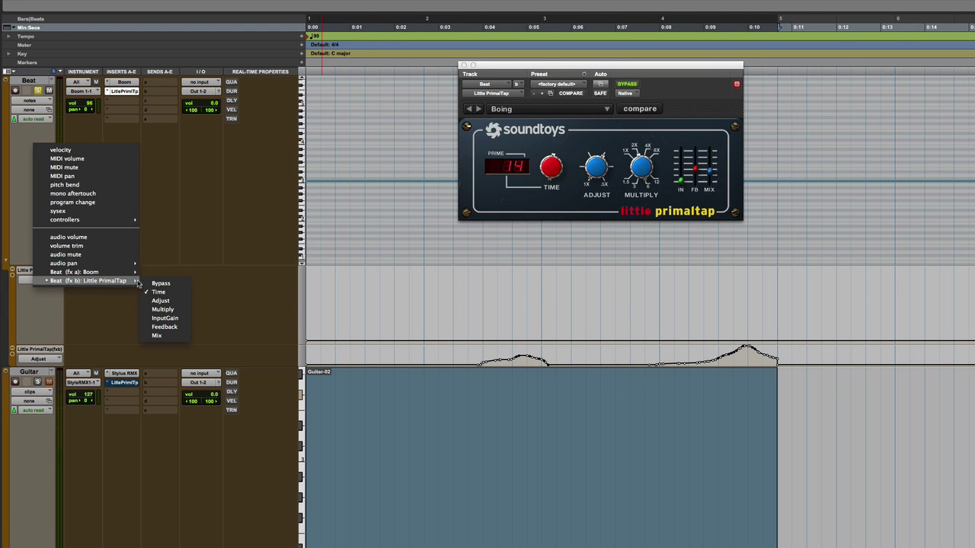
left_click(173, 327)
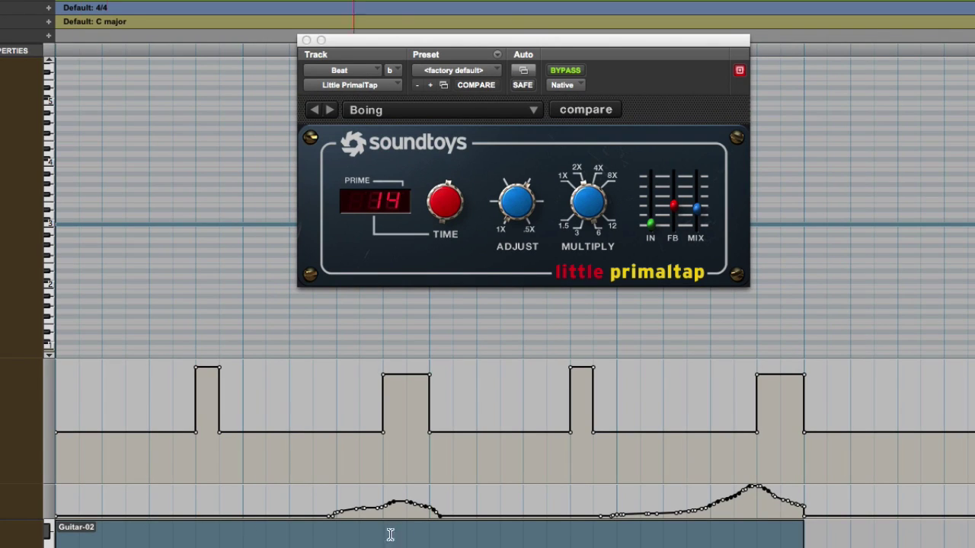
key("space")
Remove Little PrimalTap's controls from automation, confirm deleting the data, then reopen settings and accept with OK.
left_click(525, 71)
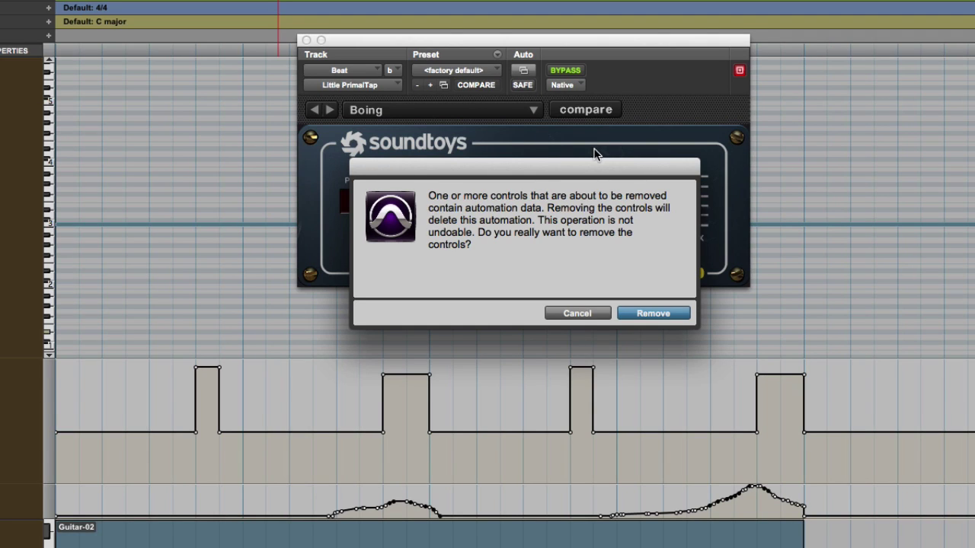
left_click(654, 313)
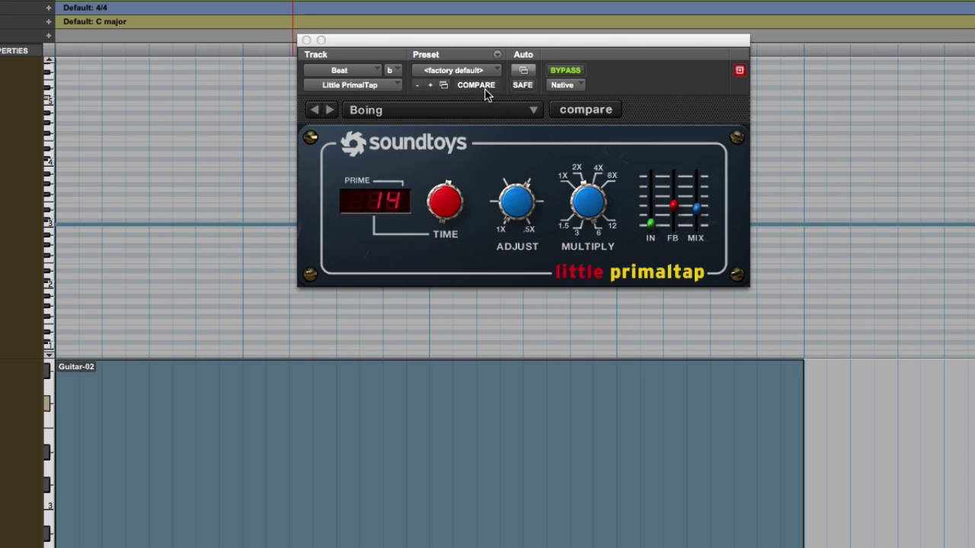
left_click(524, 70)
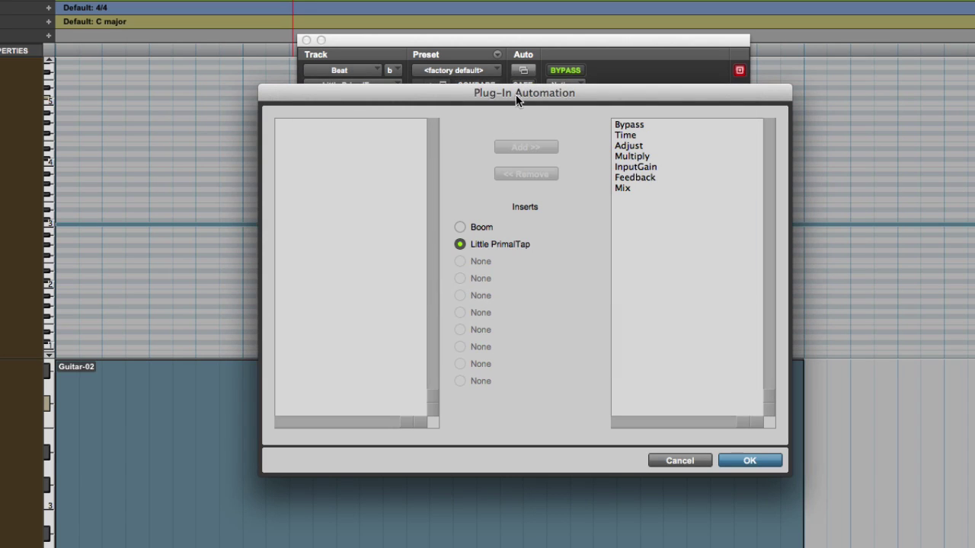
left_click(746, 461)
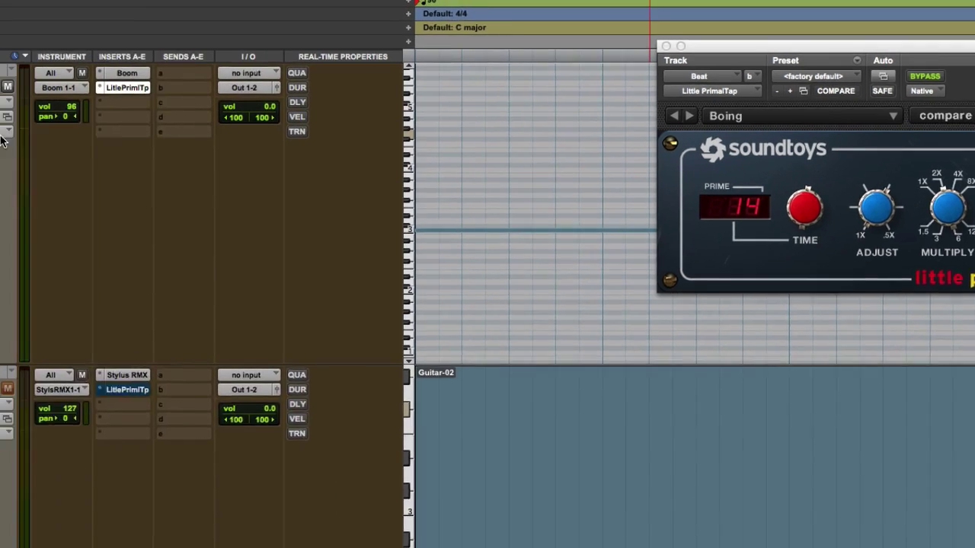
Put Beat into write mode and, during playback, turn Adjust and raise the Feedback fader.
left_click(48, 132)
left_click(86, 190)
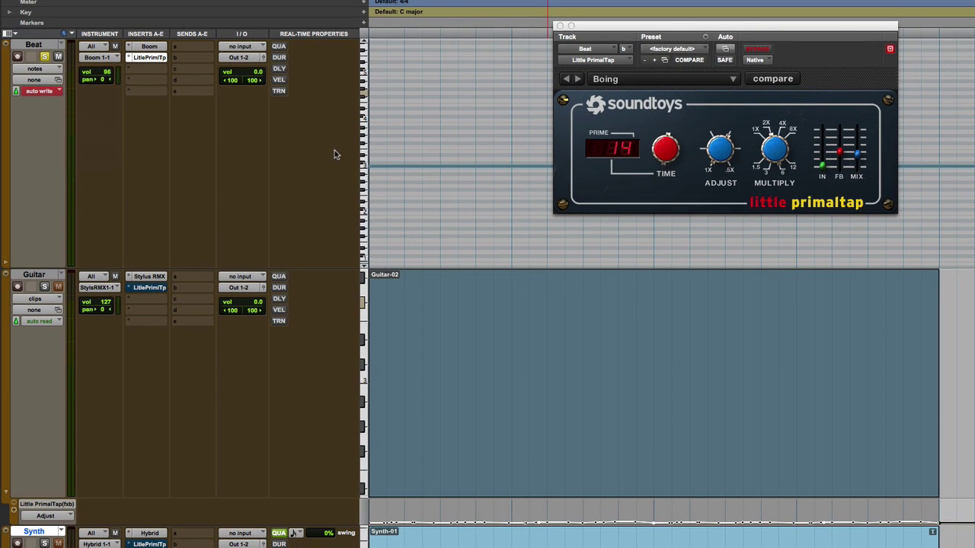
key("space")
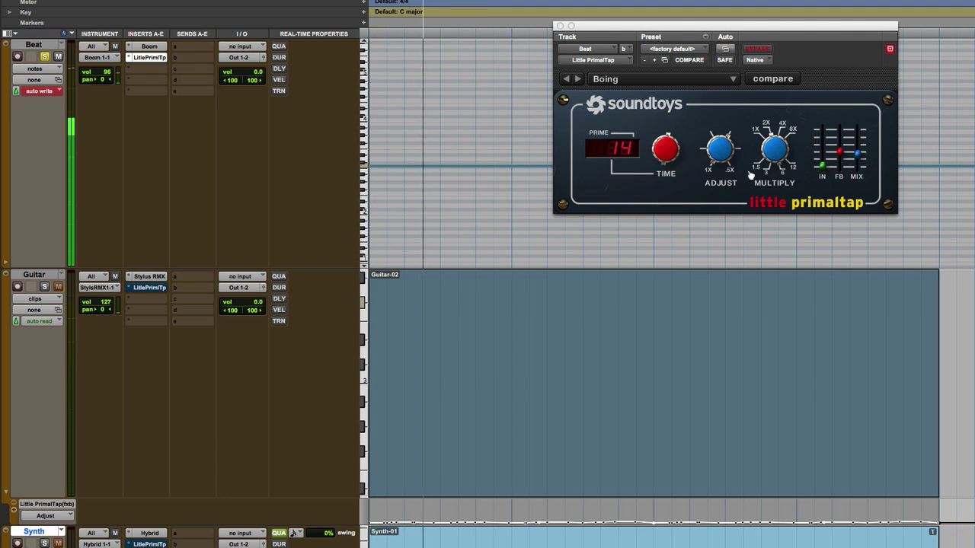
left_click_drag(722, 153, 724, 185)
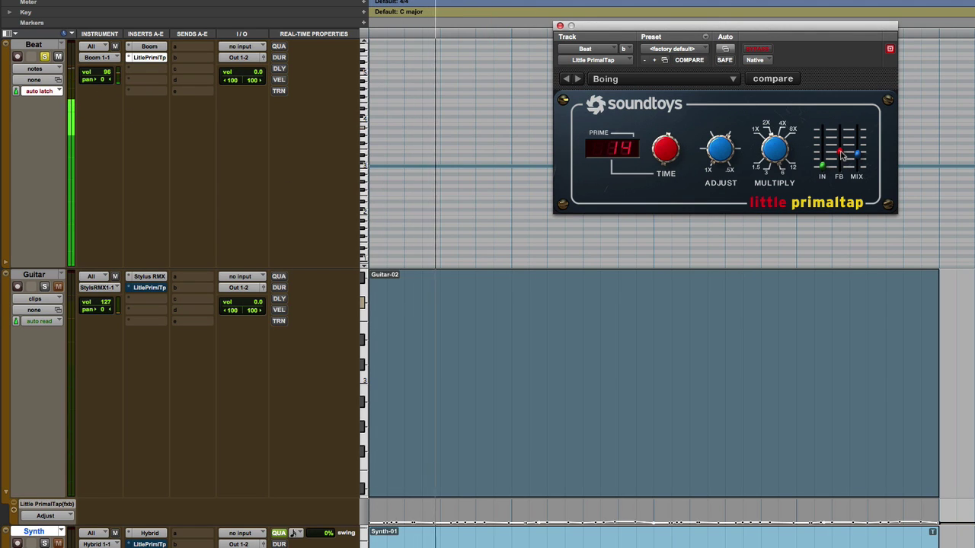
left_click_drag(843, 158, 842, 156)
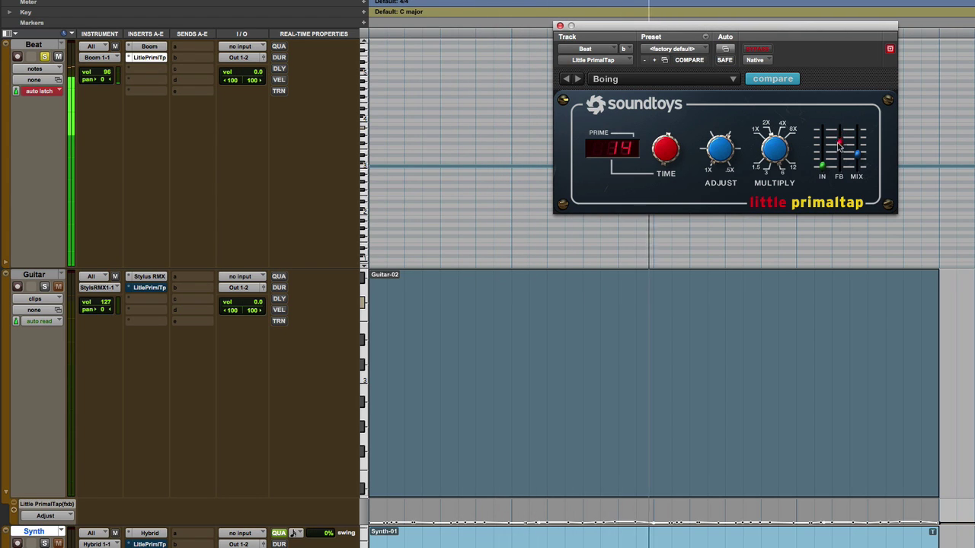
left_click_drag(839, 155, 842, 136)
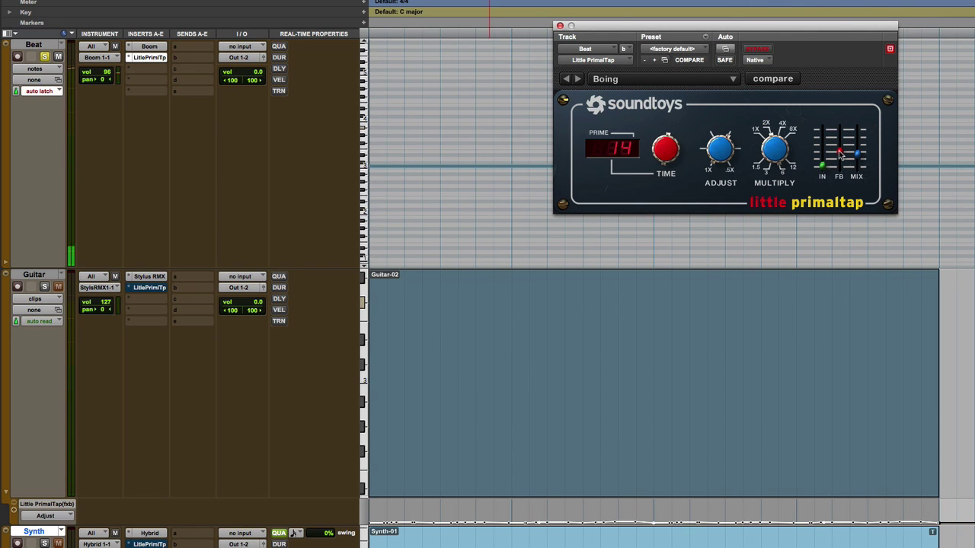
Show Beat's Little PrimalTap Feedback lane, make it taller, and play back the recorded curve.
left_click(6, 265)
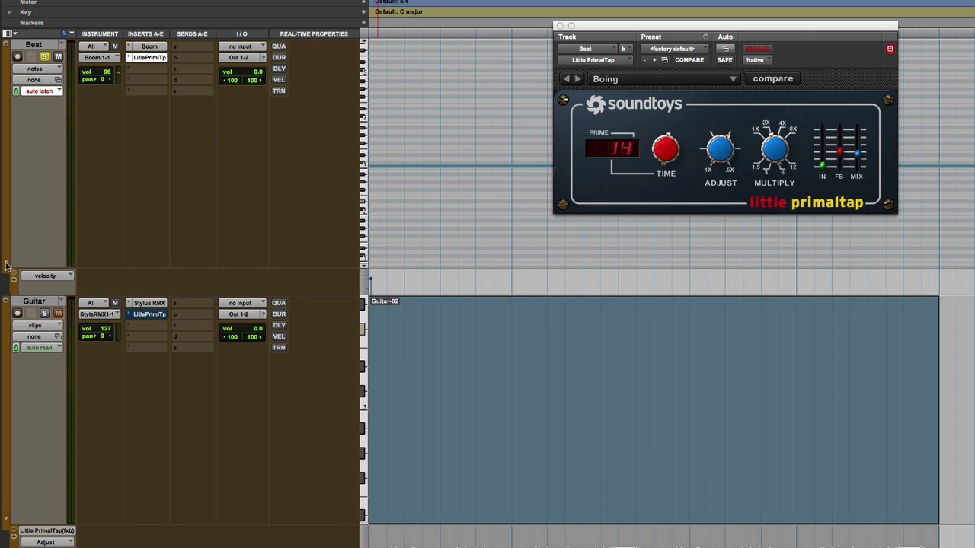
left_click(64, 278)
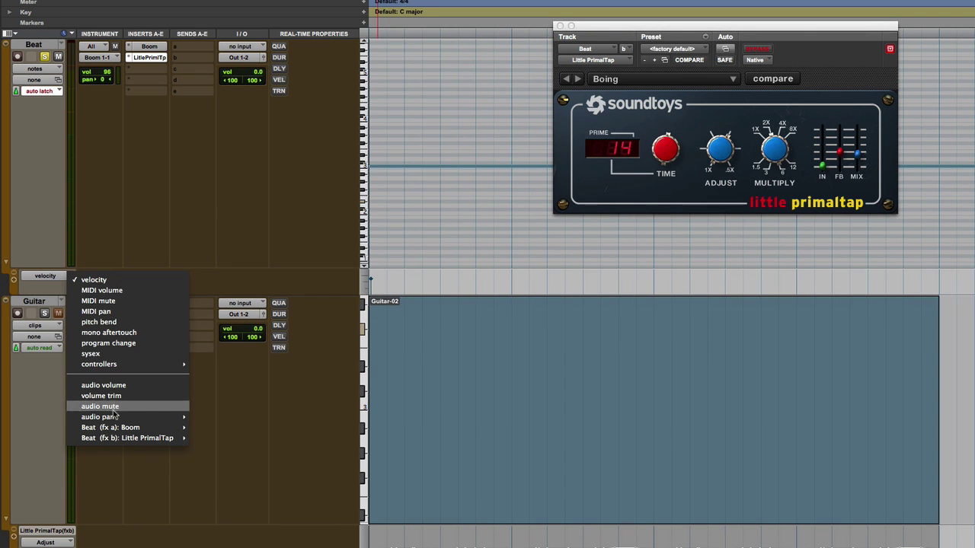
mouse_move(159, 444)
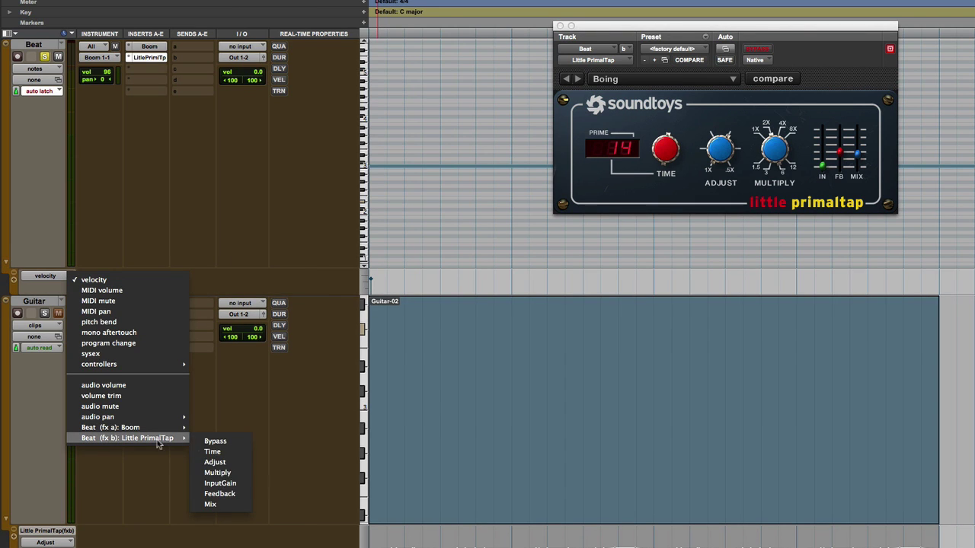
left_click(223, 493)
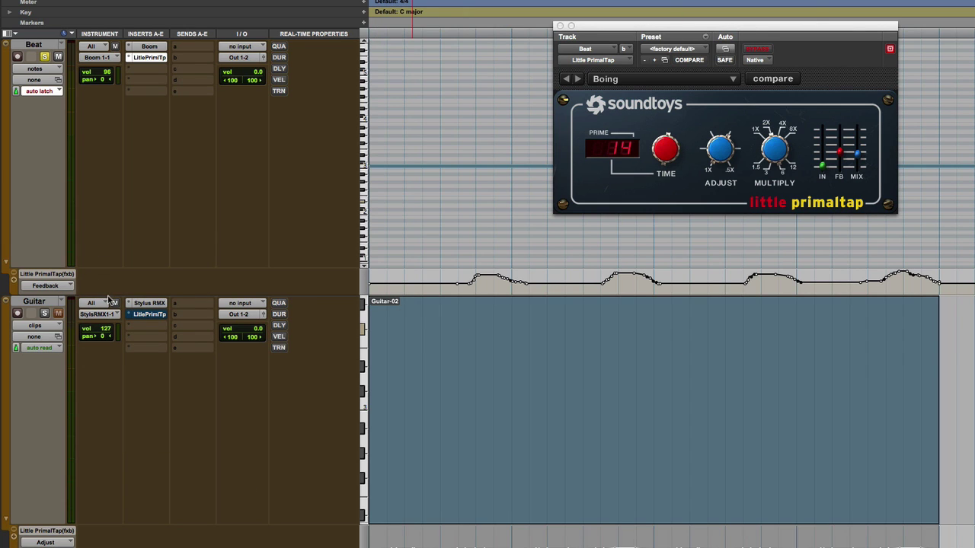
left_click_drag(108, 293, 124, 384)
key("space")
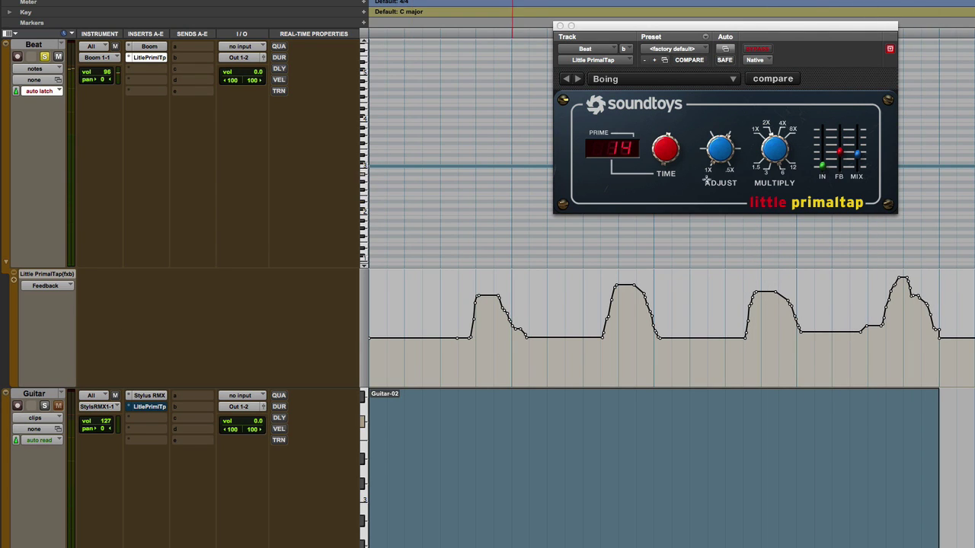
Add a second automation lane for Little PrimalTap Adjust and make it much taller.
left_click(14, 280)
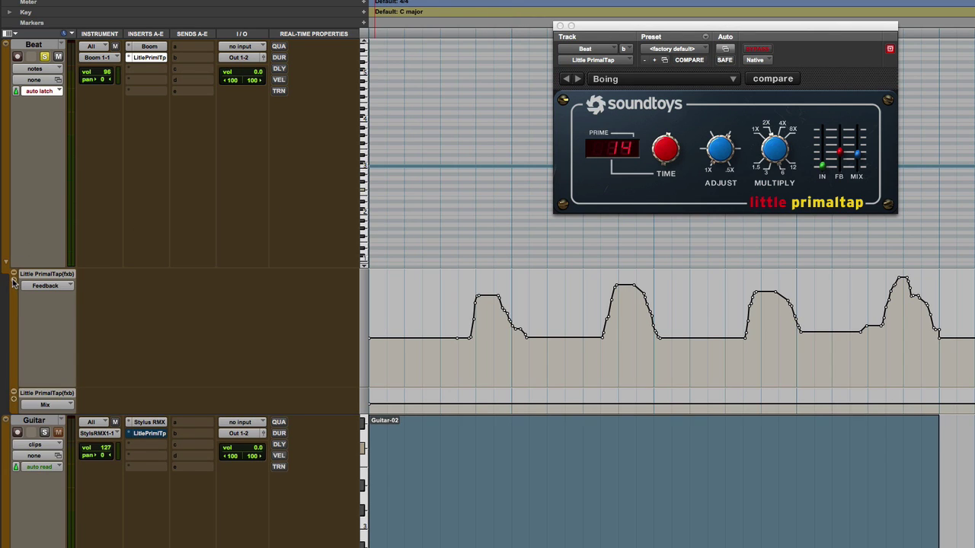
left_click(56, 409)
mouse_move(179, 405)
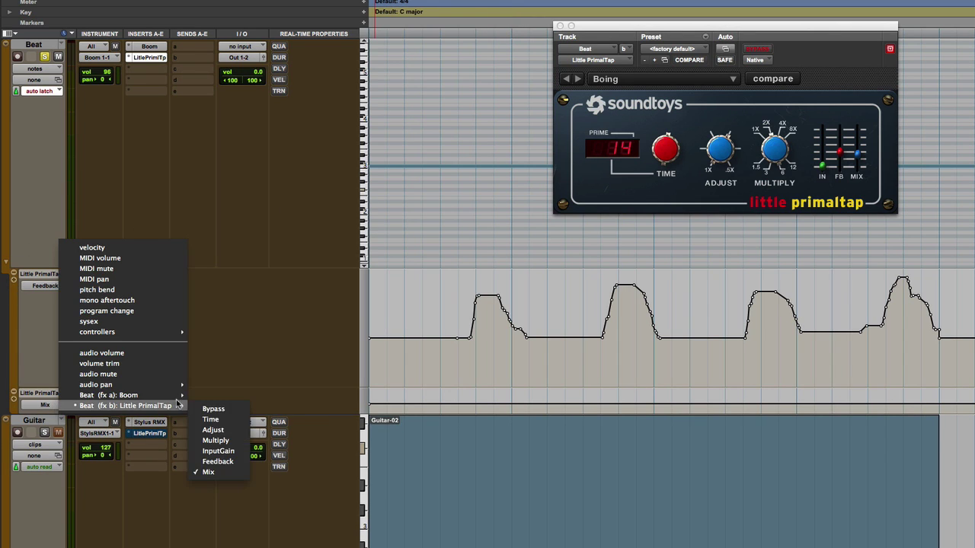
left_click(217, 430)
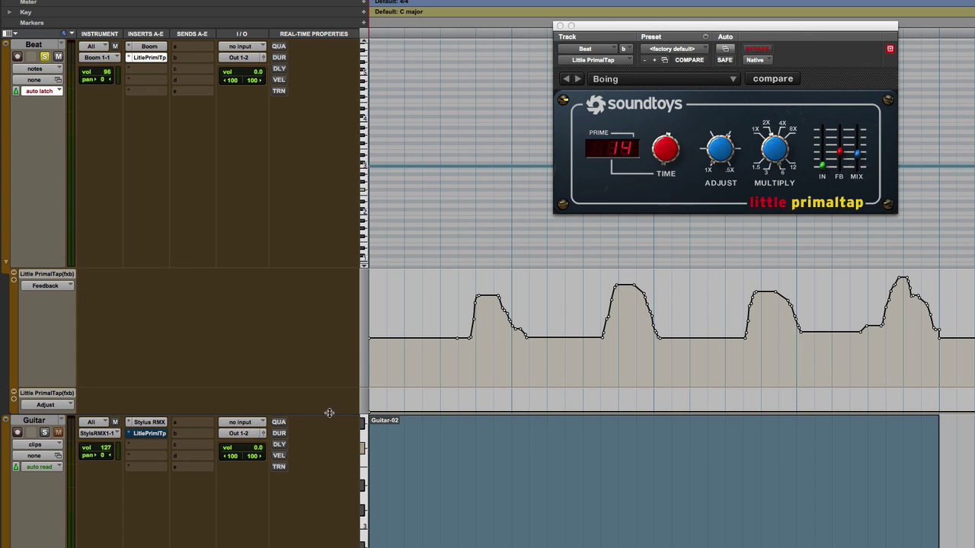
left_click_drag(329, 413, 347, 527)
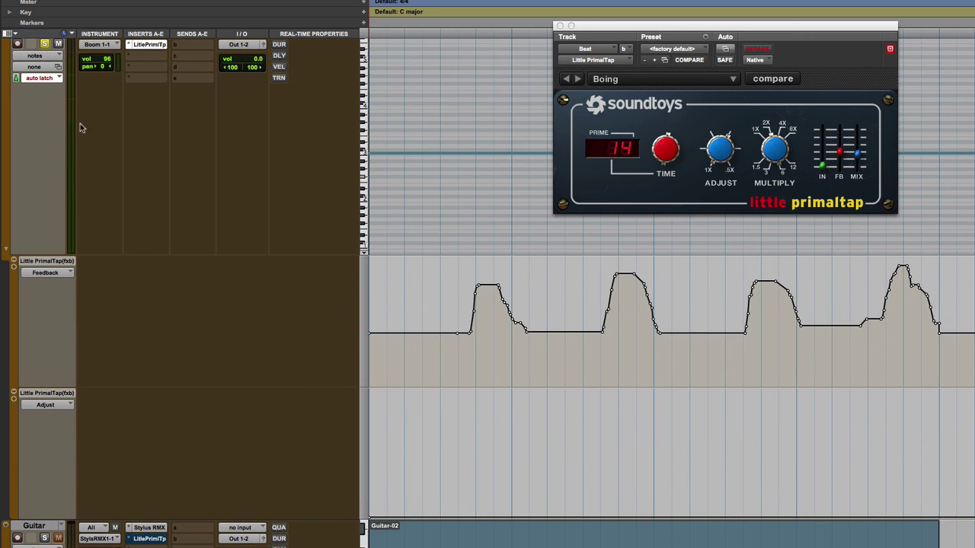
Keep Beat in latch mode, raise the Adjust line, then lower it to 0.737 during playback.
left_click(40, 78)
left_click(51, 77)
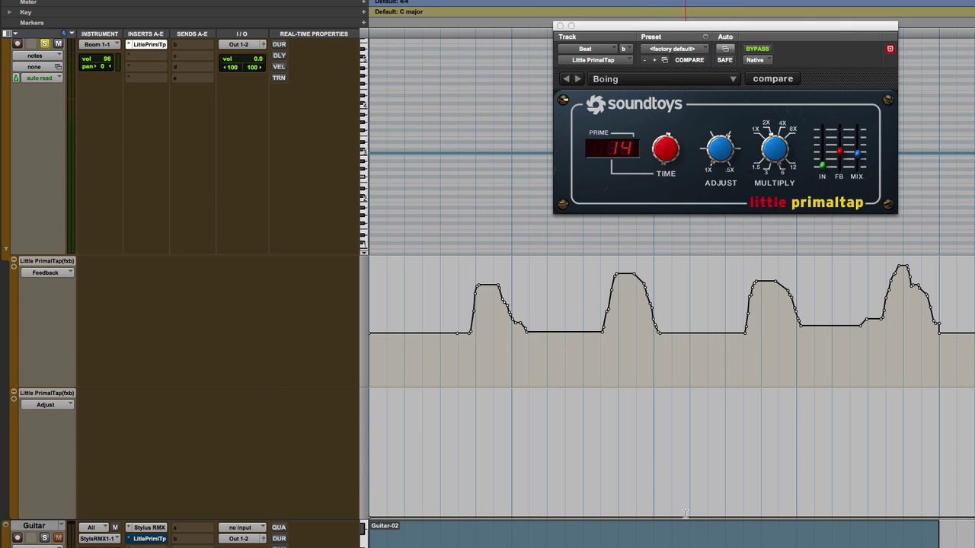
left_click_drag(691, 401, 687, 329)
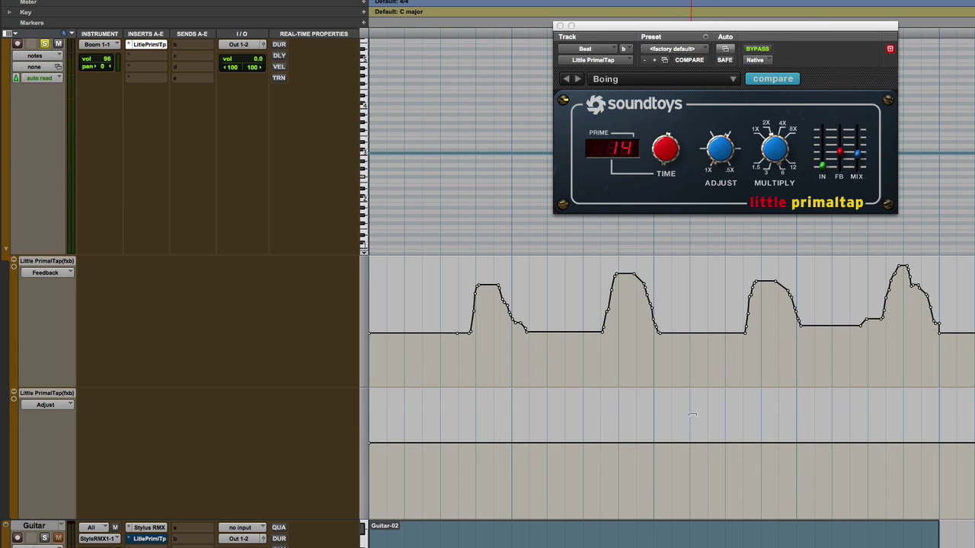
left_click_drag(692, 415, 693, 366)
key("space")
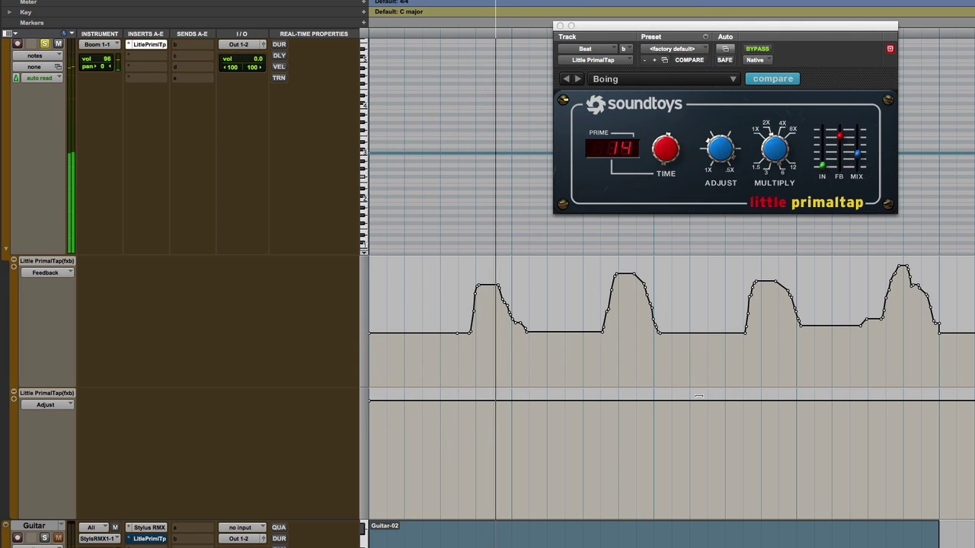
left_click_drag(698, 396, 694, 492)
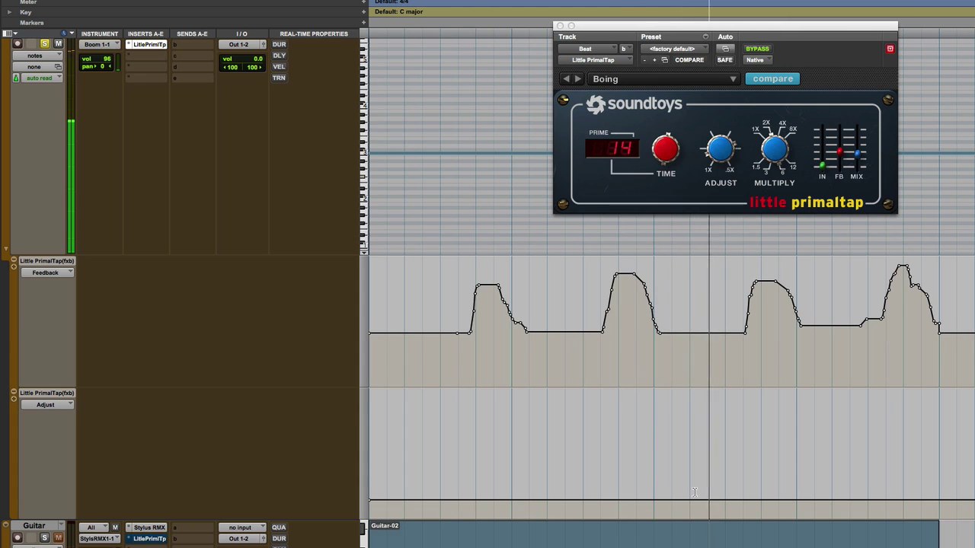
Stop playback, drop the Adjust automation to its minimum, and select the stretch under the first Feedback bump.
key("space")
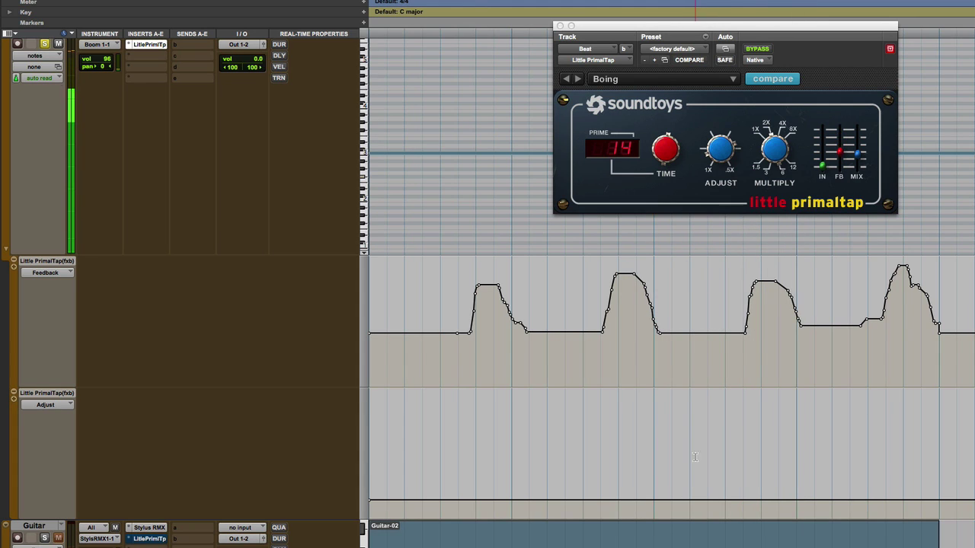
left_click(717, 420)
key("Delete")
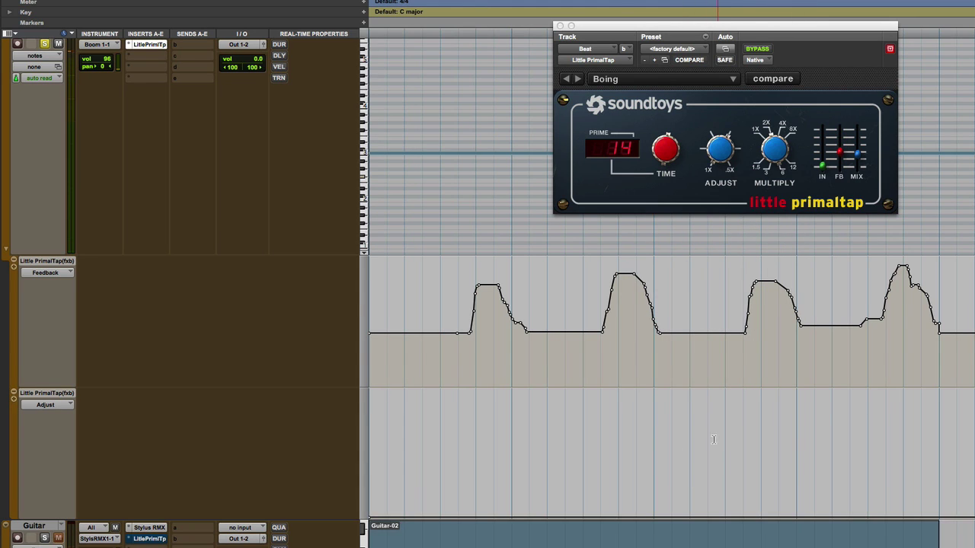
left_click_drag(473, 467, 503, 469)
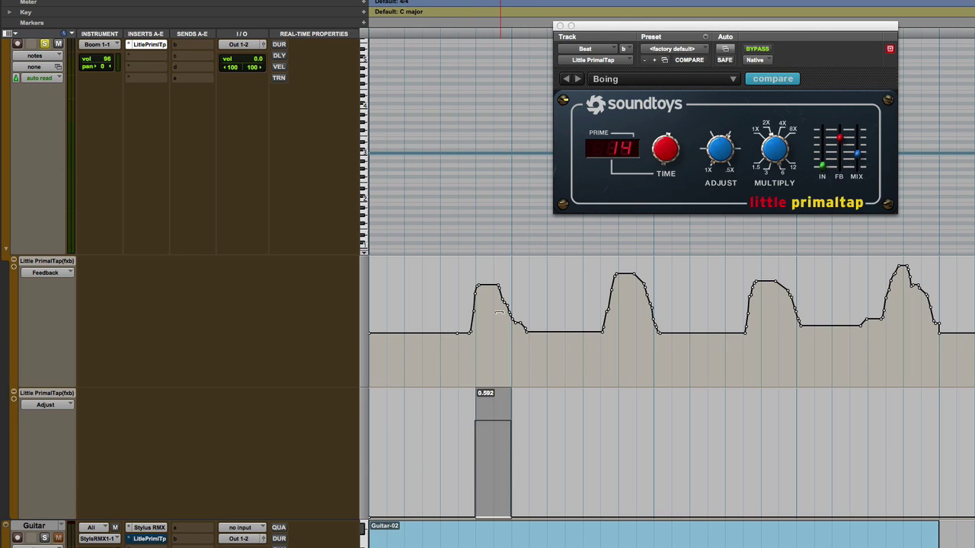
key("space")
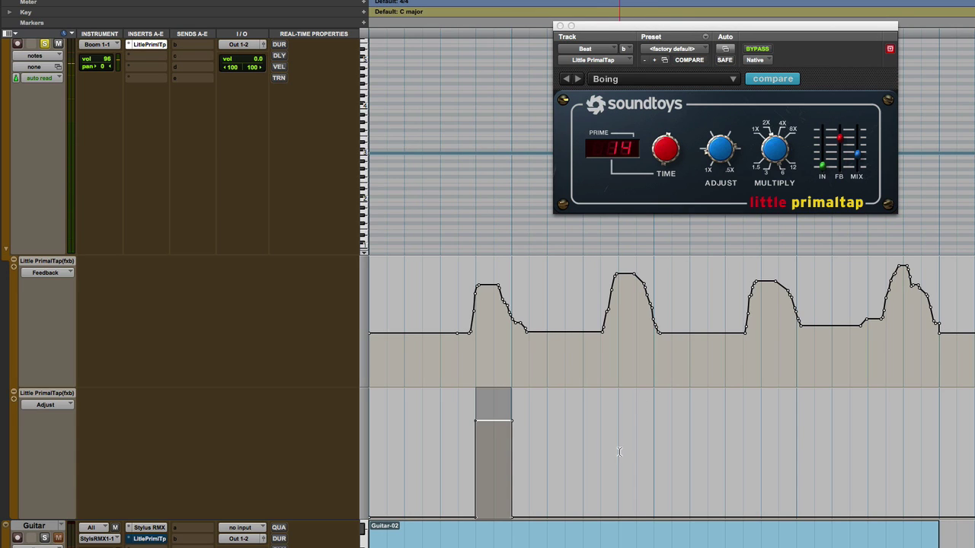
Raise a stretch under the second Feedback bump partway, then select across both raised blocks.
left_click_drag(619, 451, 637, 453)
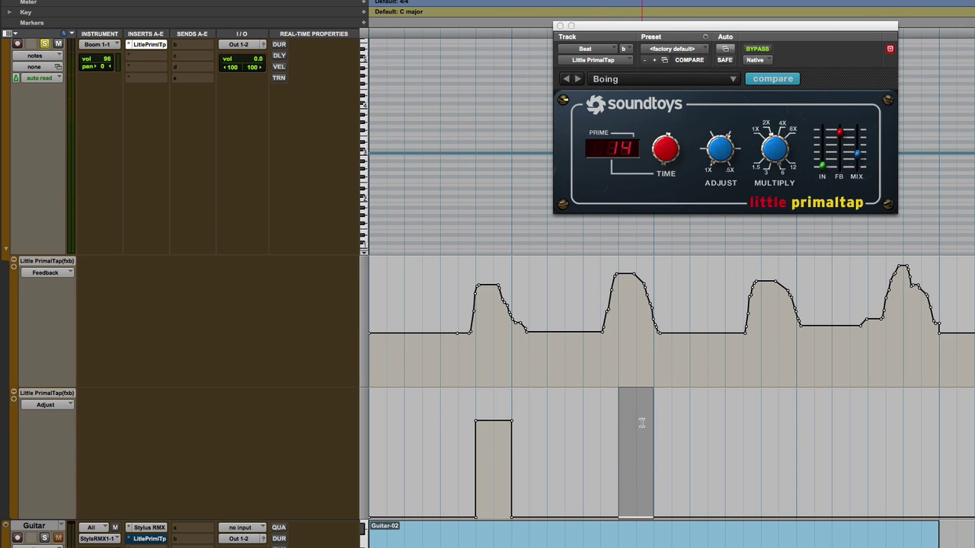
left_click_drag(642, 359, 641, 366)
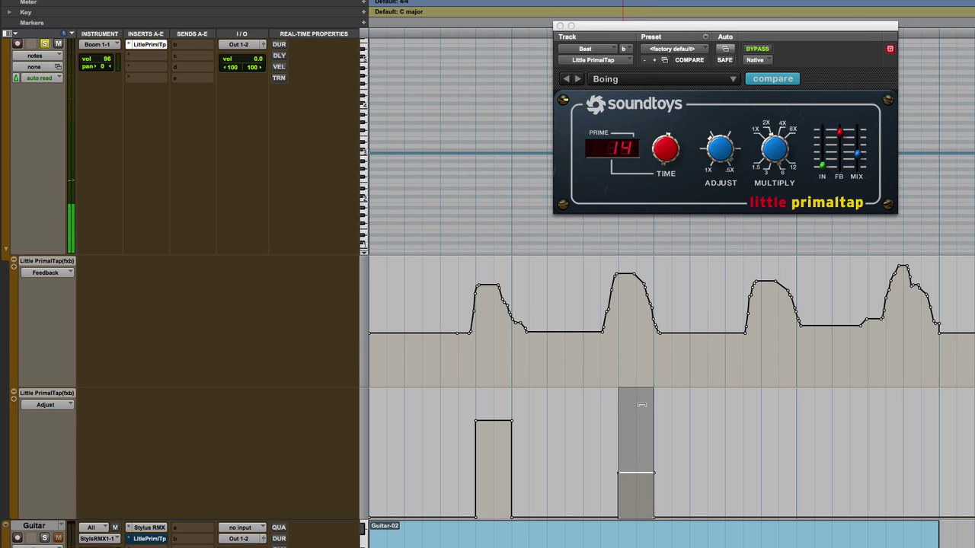
left_click_drag(816, 434, 395, 444)
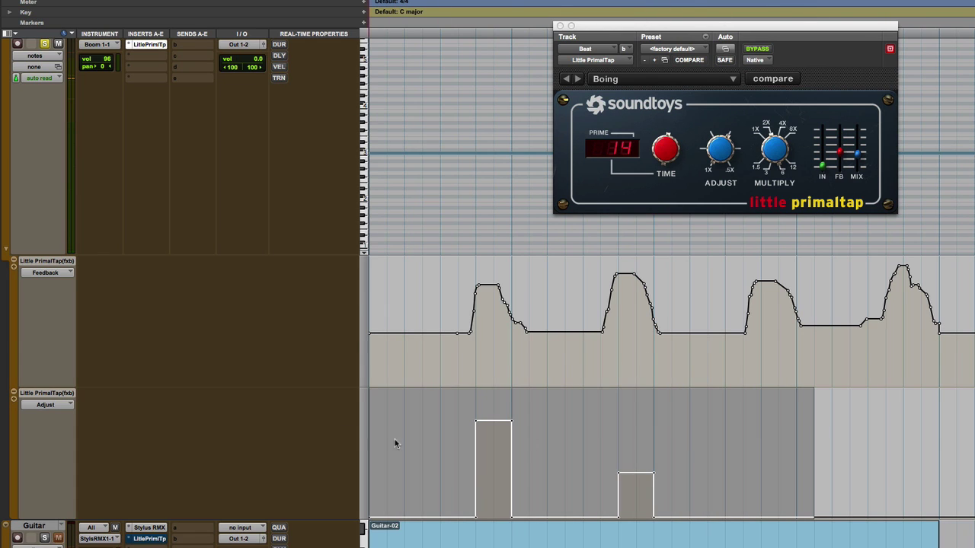
left_click_drag(935, 446, 326, 438)
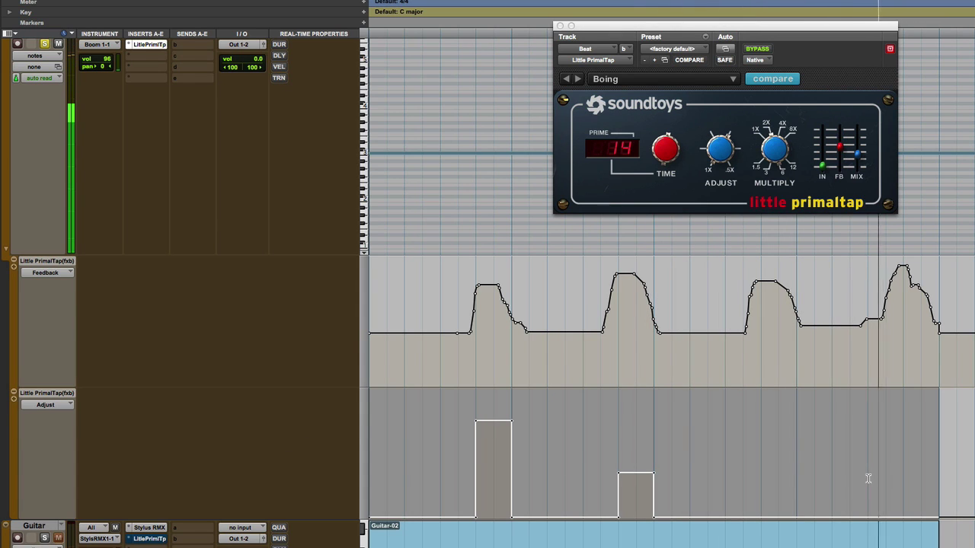
Raise the Beat Adjust stretch under the last Feedback swell to 0.606 as a rising ramp.
key("space")
left_click_drag(868, 478, 932, 479)
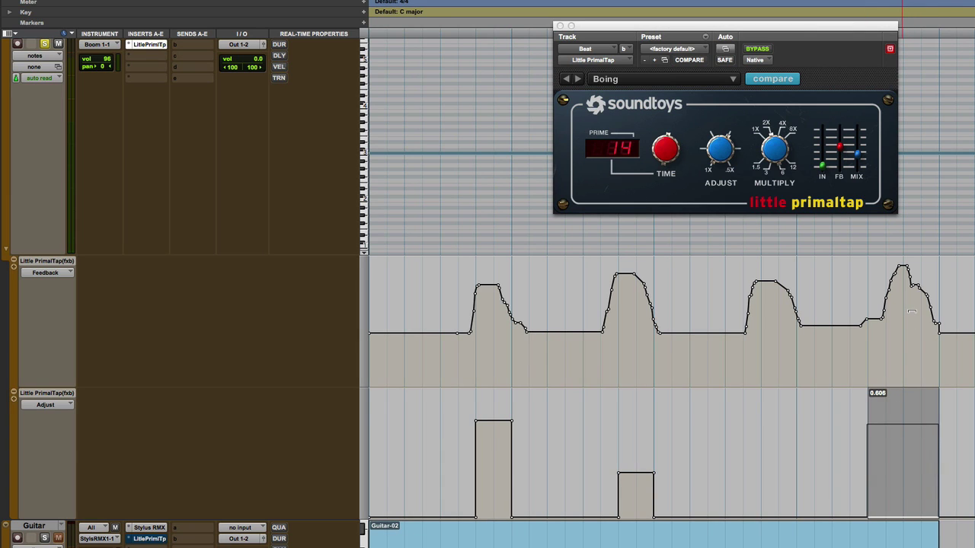
left_click_drag(910, 311, 910, 311)
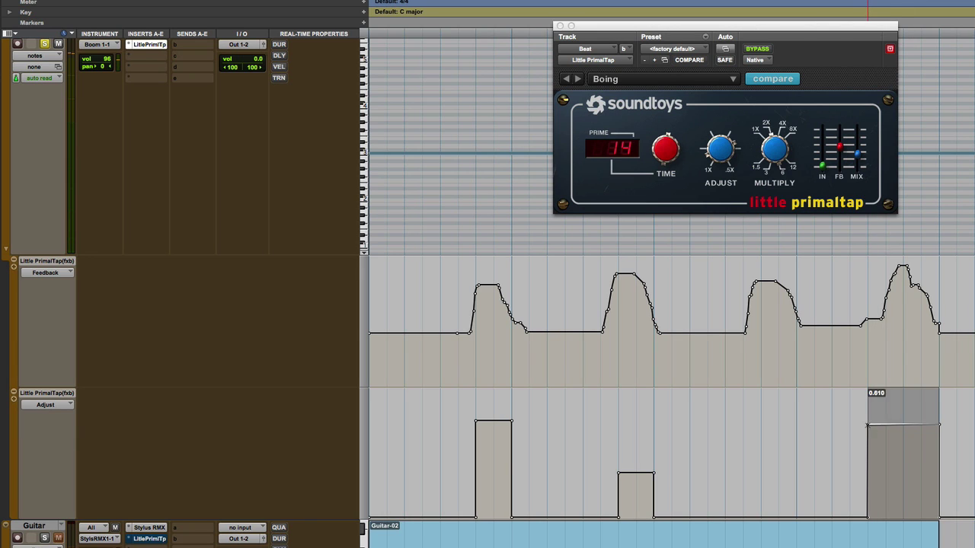
left_click(868, 523)
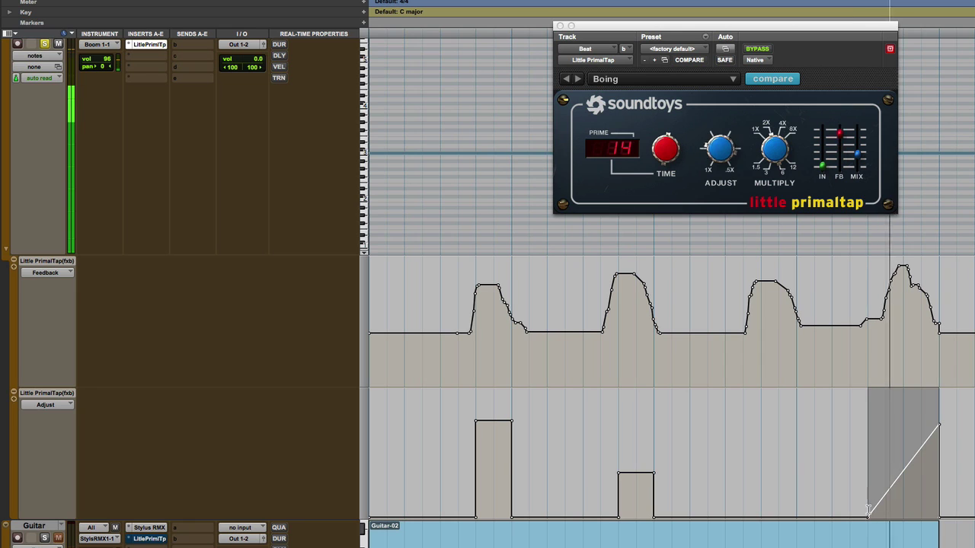
Play back from the start to audition the new Adjust automation.
key("space")
left_click(750, 457)
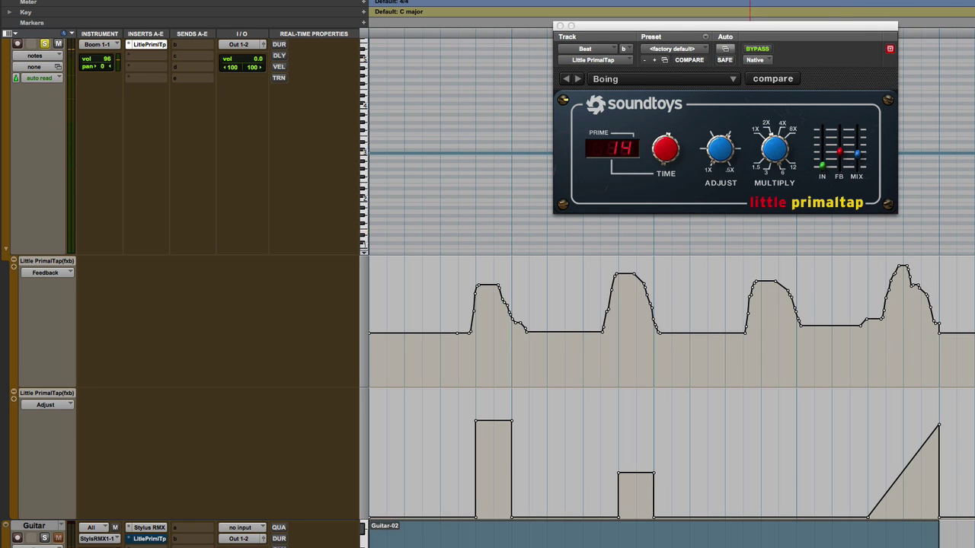
key("space")
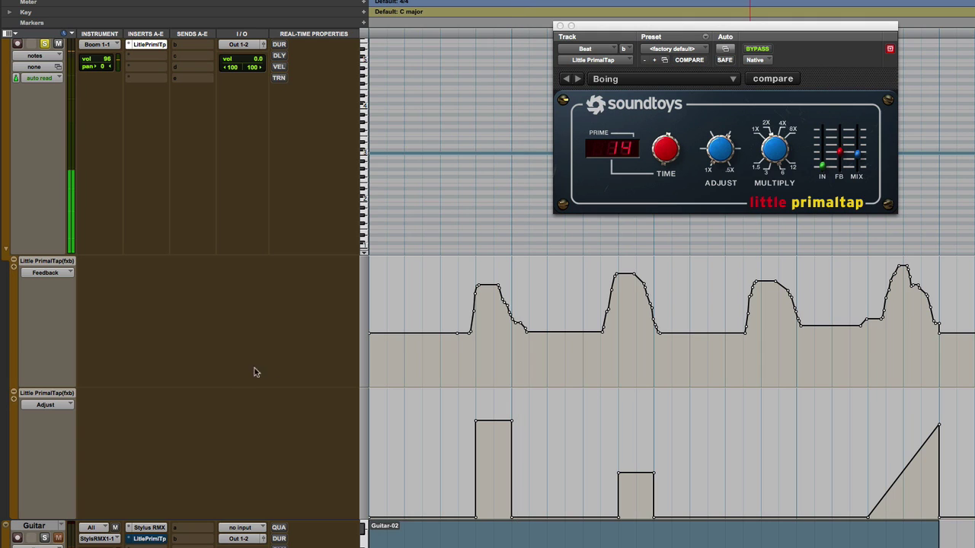
Show Guitar's Little PrimalTap, collapse and shrink the Beat track, enlarge Guitar, then play the session.
left_click(150, 539)
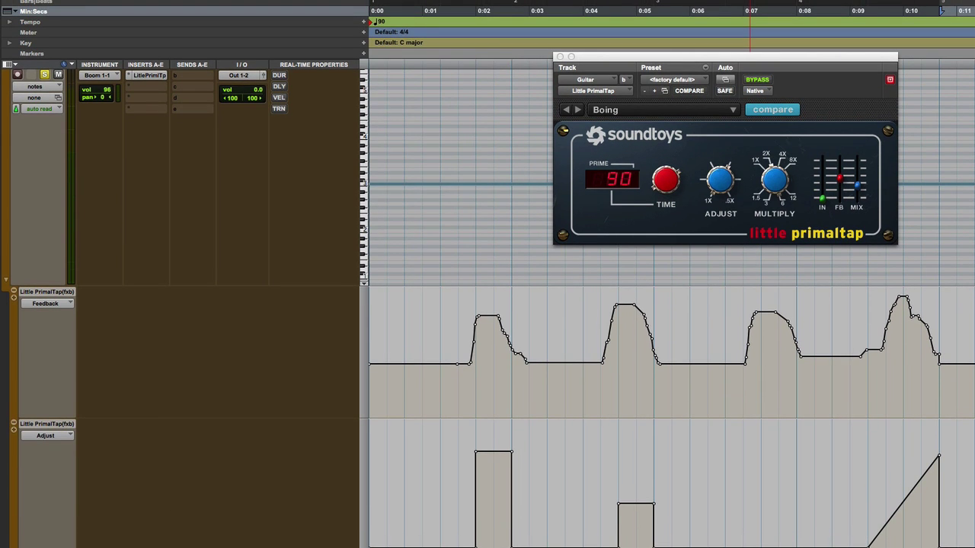
left_click(5, 283)
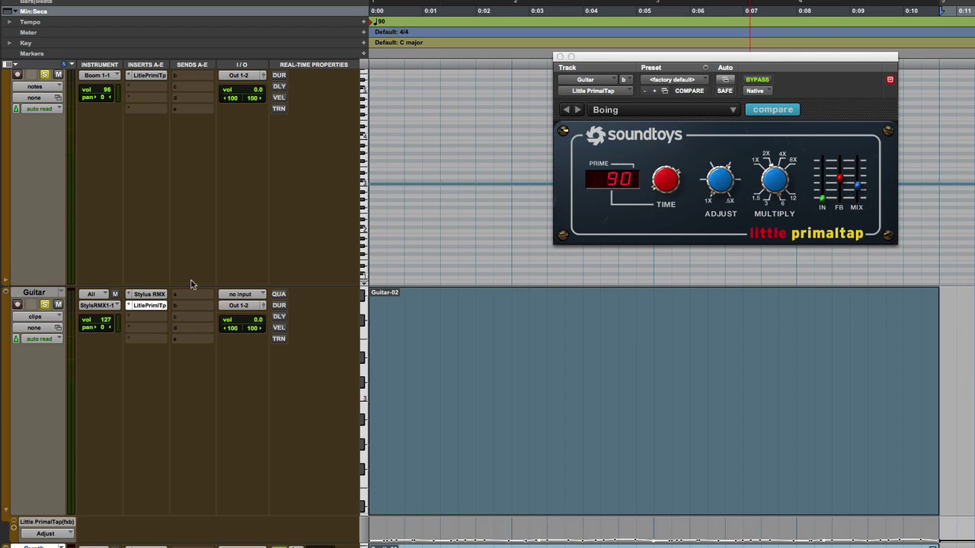
left_click_drag(198, 284, 243, 156)
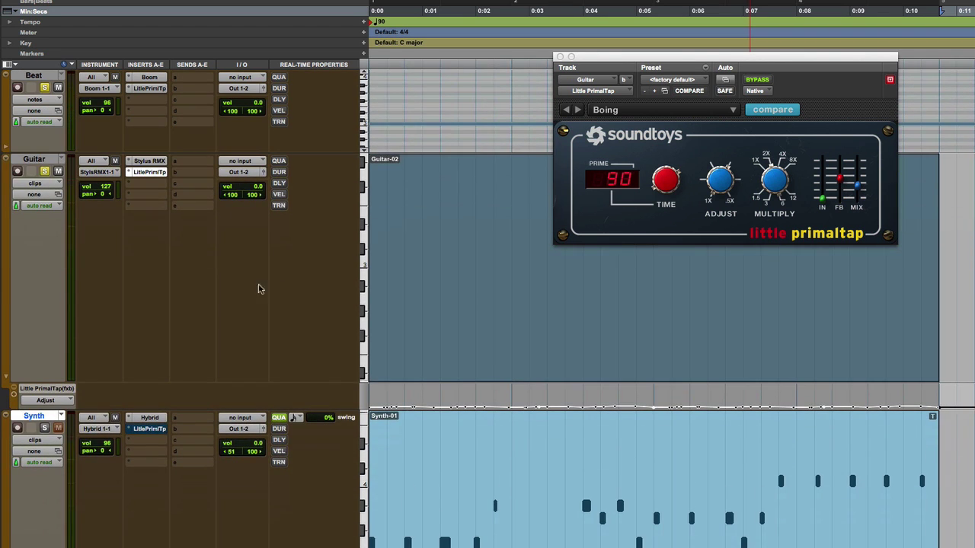
left_click_drag(325, 420, 330, 509)
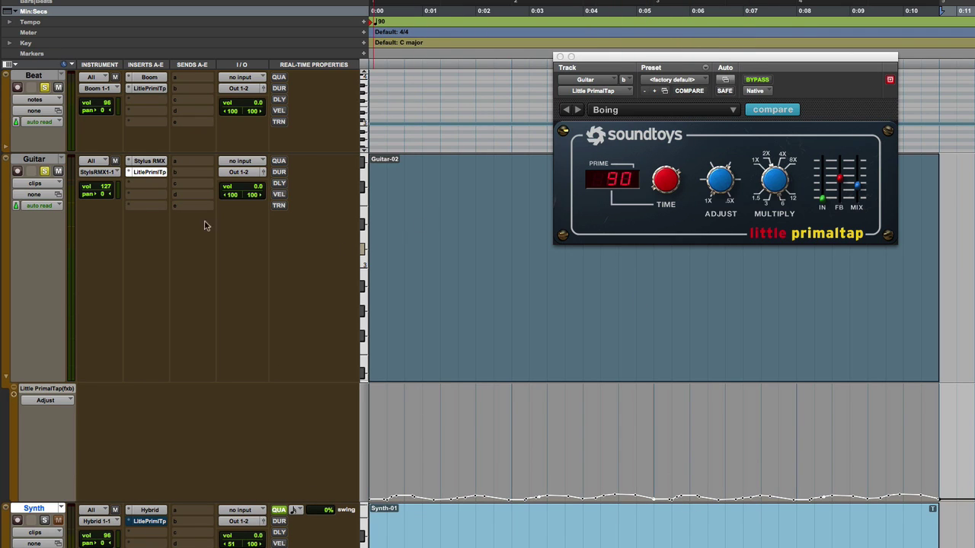
key("space")
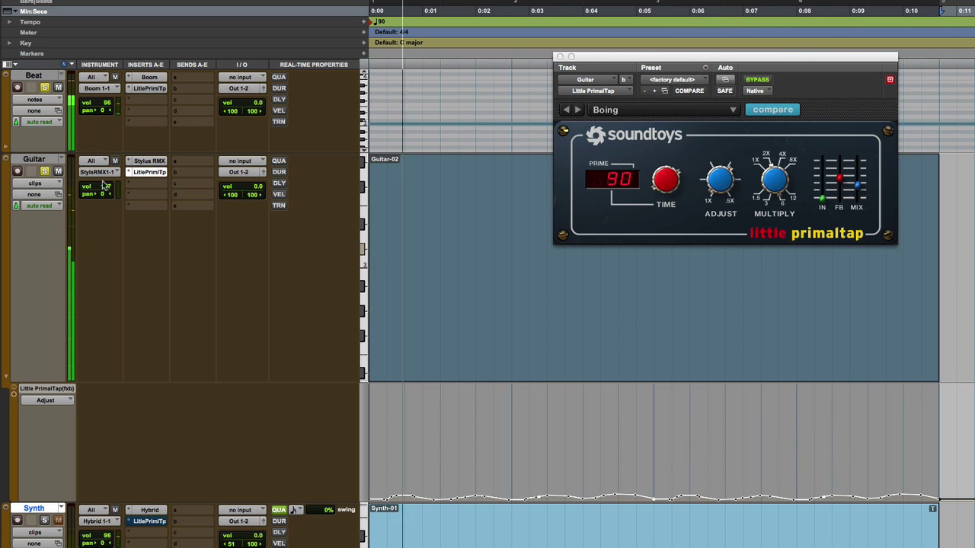
Set the Guitar track's automation mode to Off and listen with Little PrimalTap in view.
left_click(41, 210)
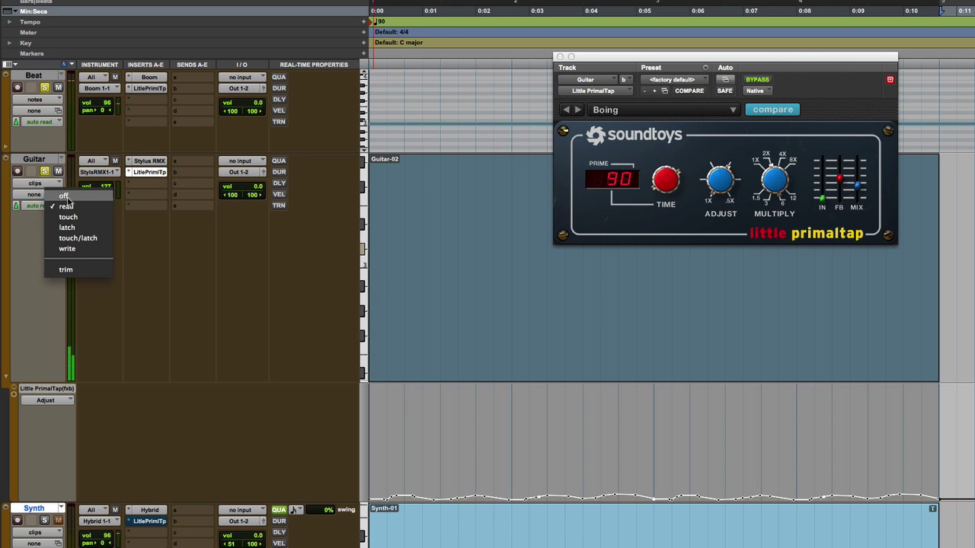
left_click(32, 194)
left_click(716, 185)
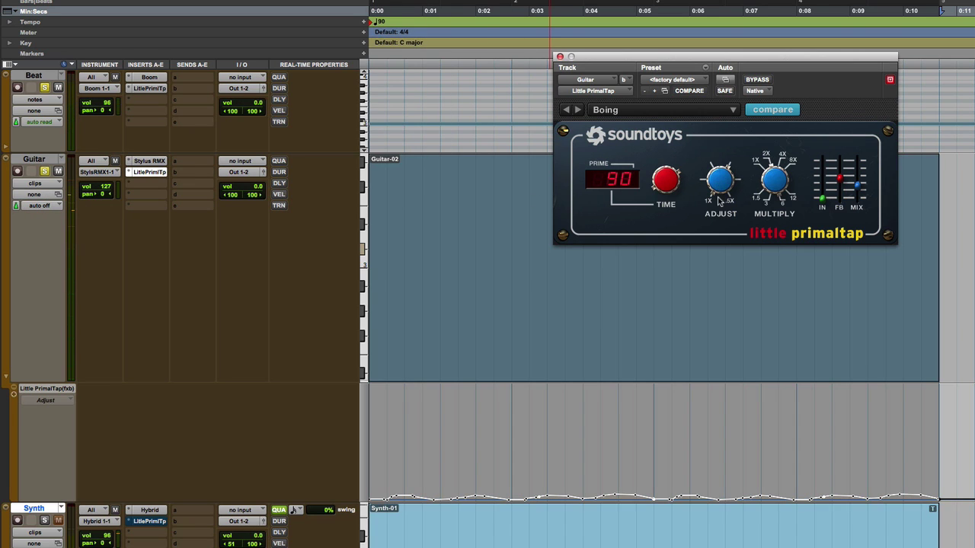
Unsolo the Beat track and return Guitar's automation mode to Read.
left_click(47, 207)
left_click(29, 202)
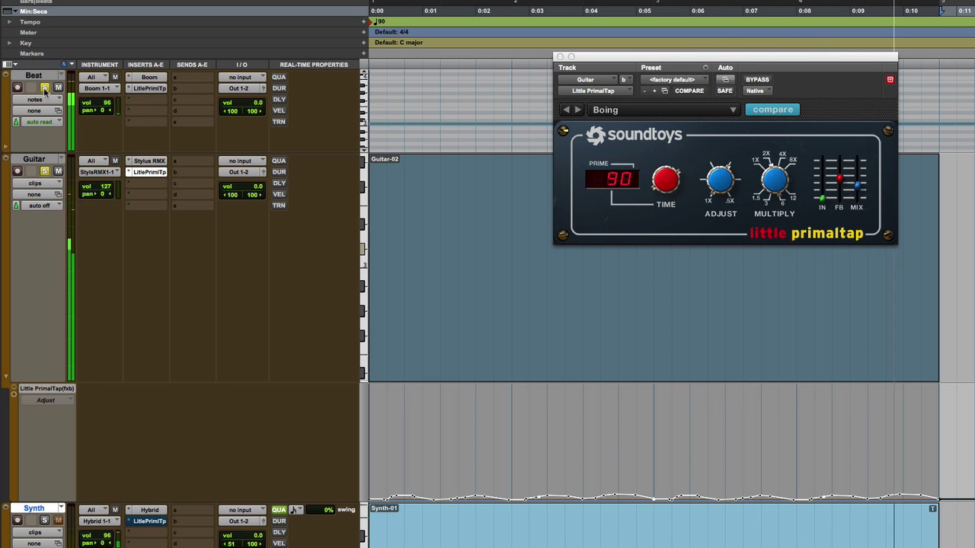
left_click(30, 204)
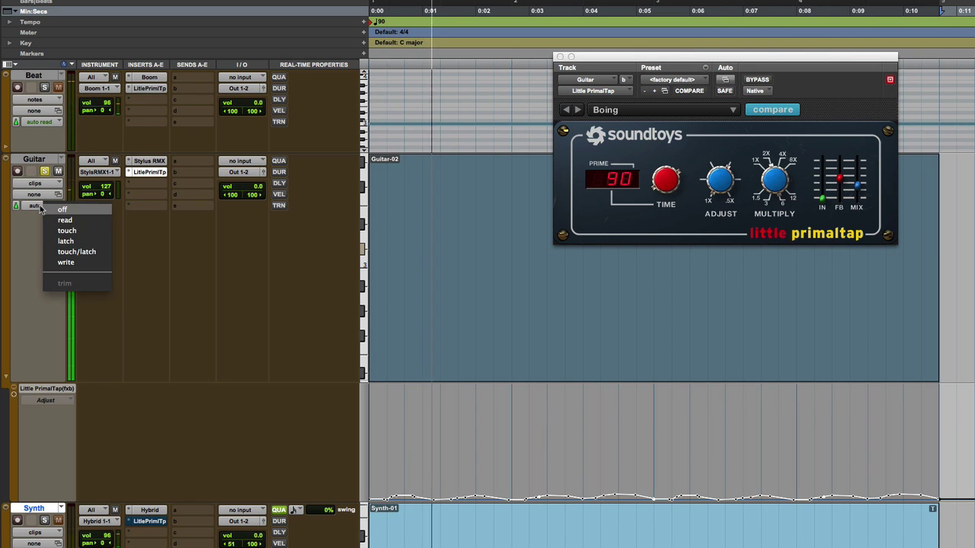
left_click(62, 228)
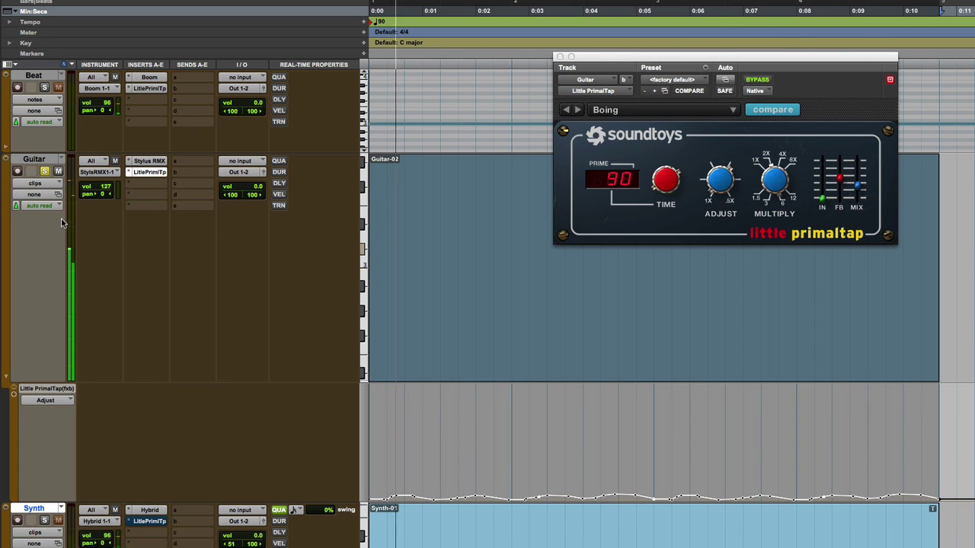
left_click(45, 172)
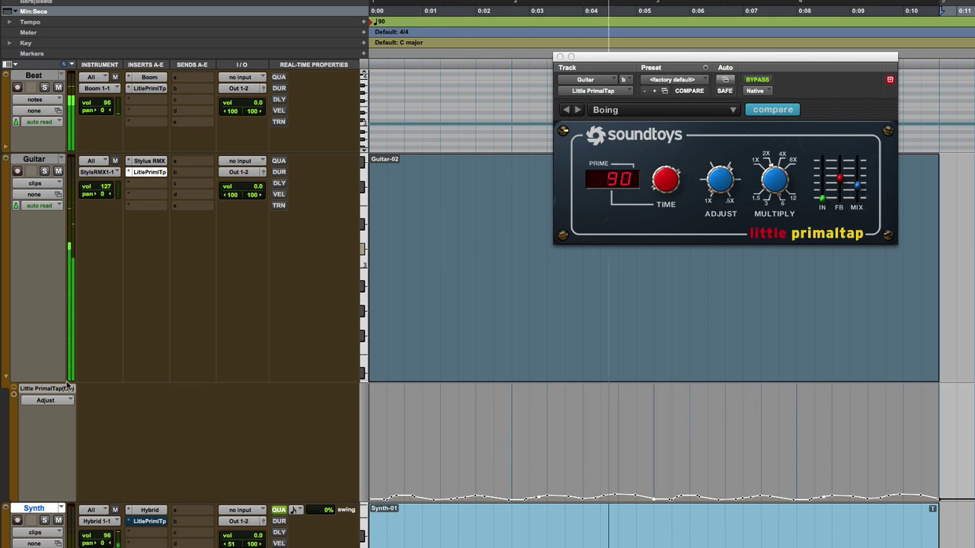